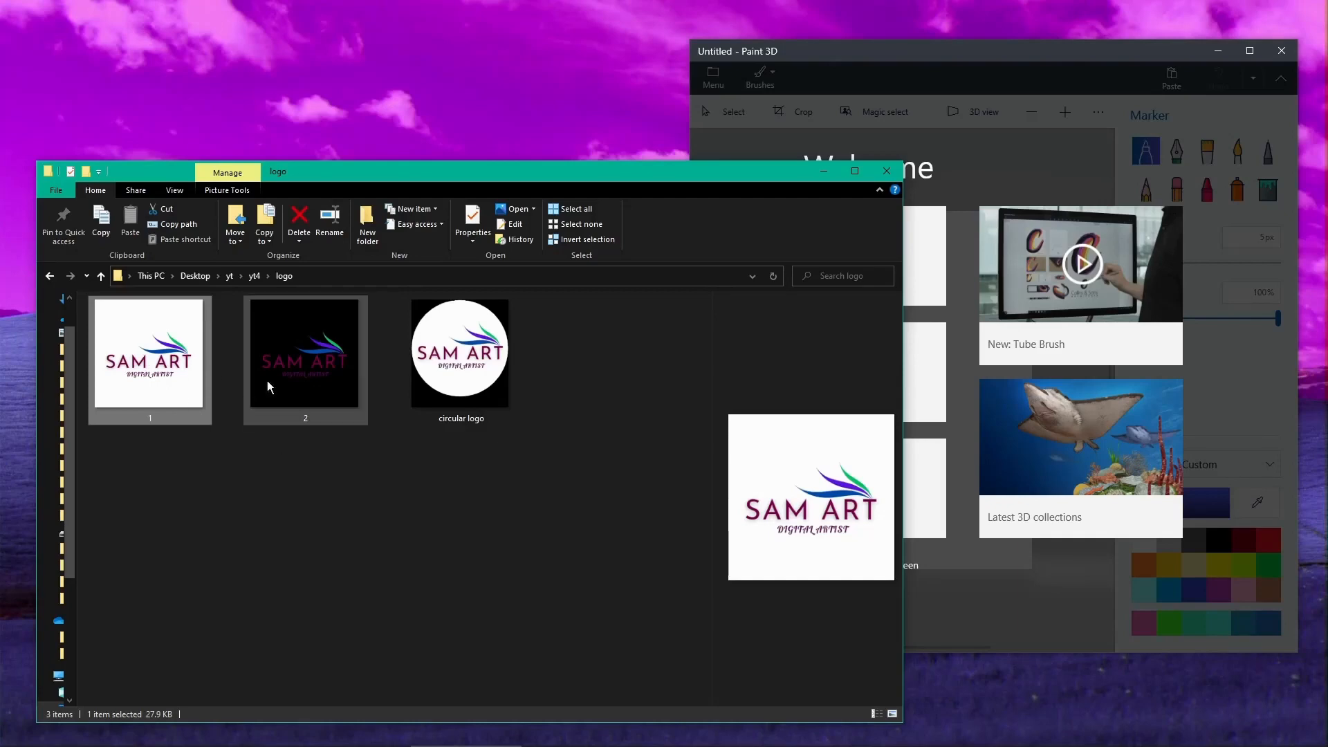
Preview the images 1, 2 and circular logo in the logo folder to compare their backgrounds and shapes
click(318, 360)
click(433, 349)
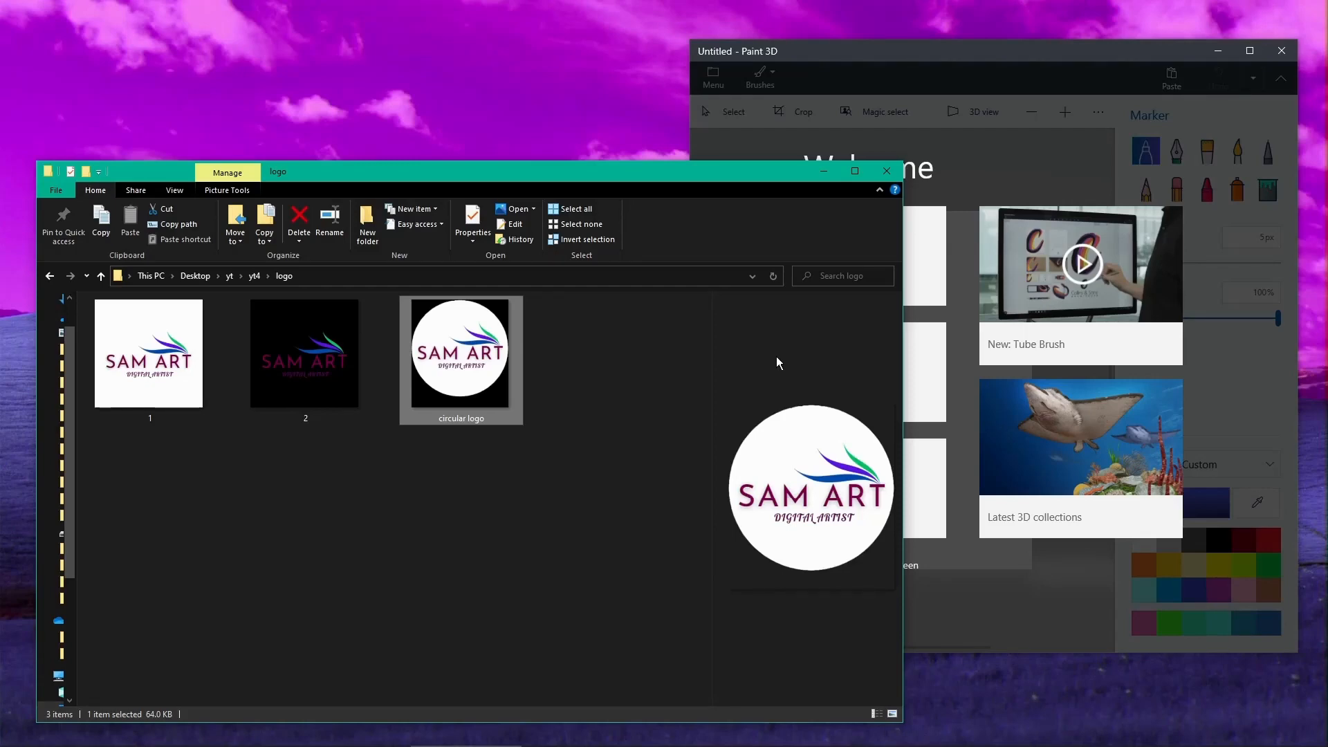
click(131, 376)
click(269, 368)
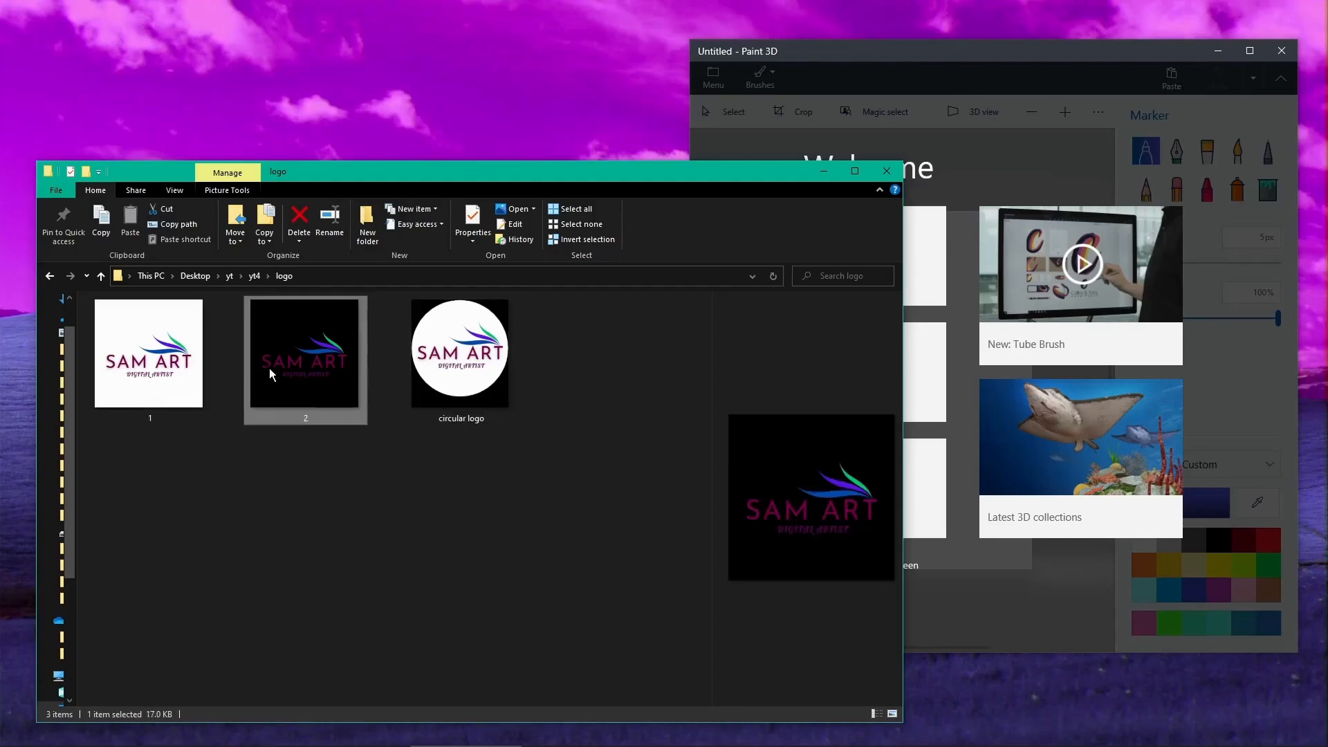
click(191, 379)
click(296, 362)
click(181, 375)
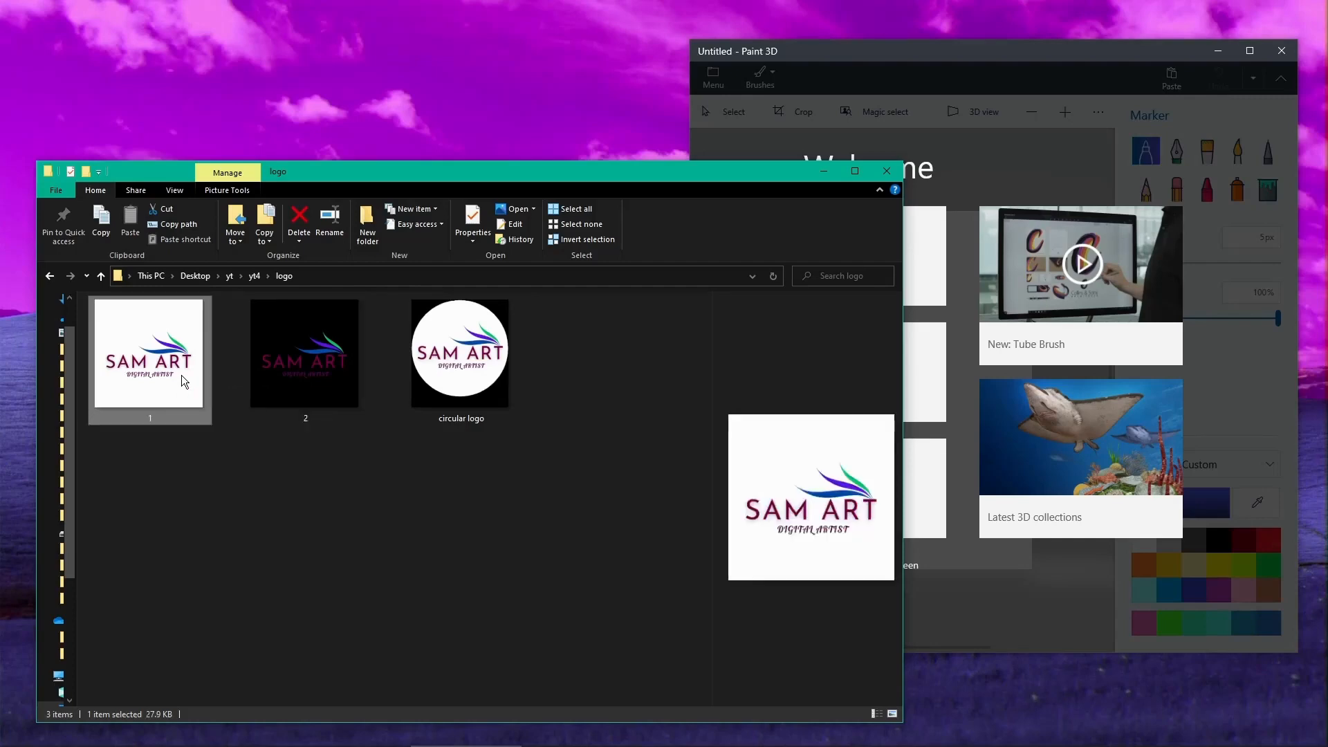
click(293, 391)
click(163, 383)
Switch to Paint 3D and start a new blank project in each of its two windows
click(837, 51)
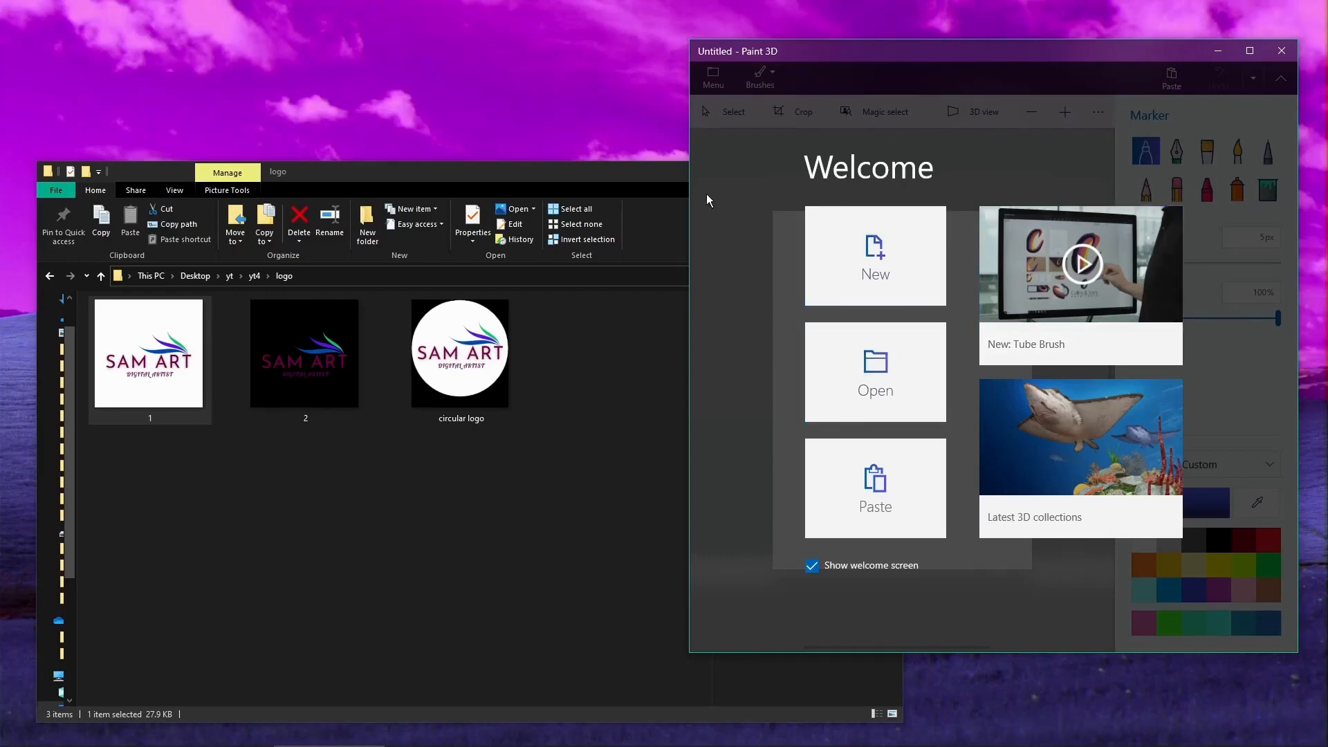
click(513, 223)
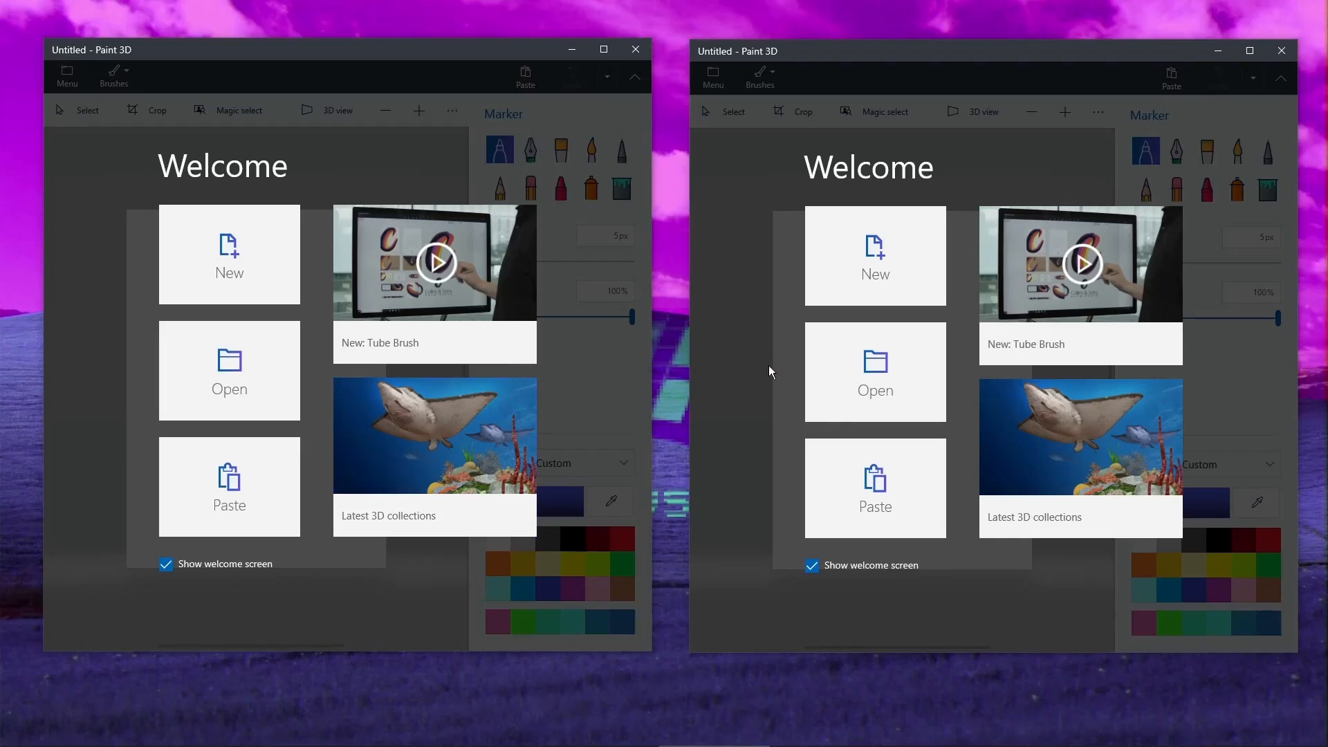
click(236, 256)
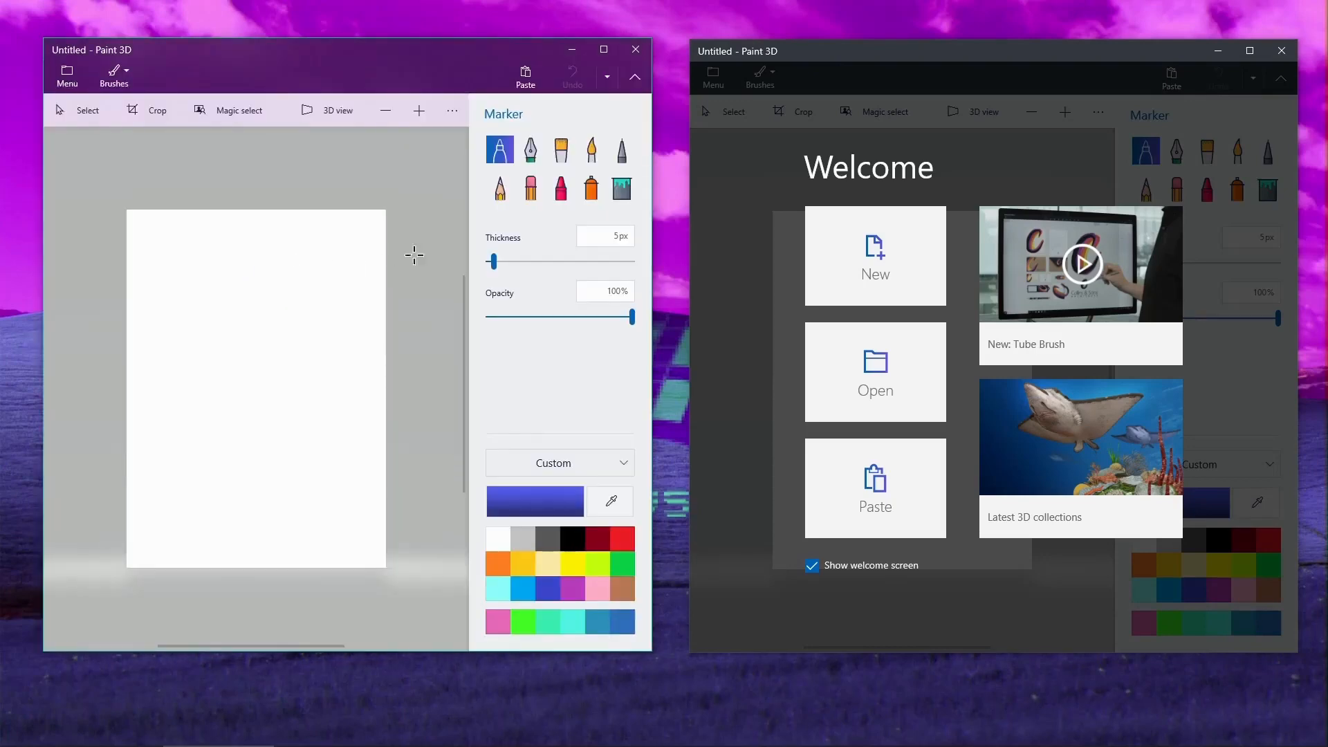
click(879, 251)
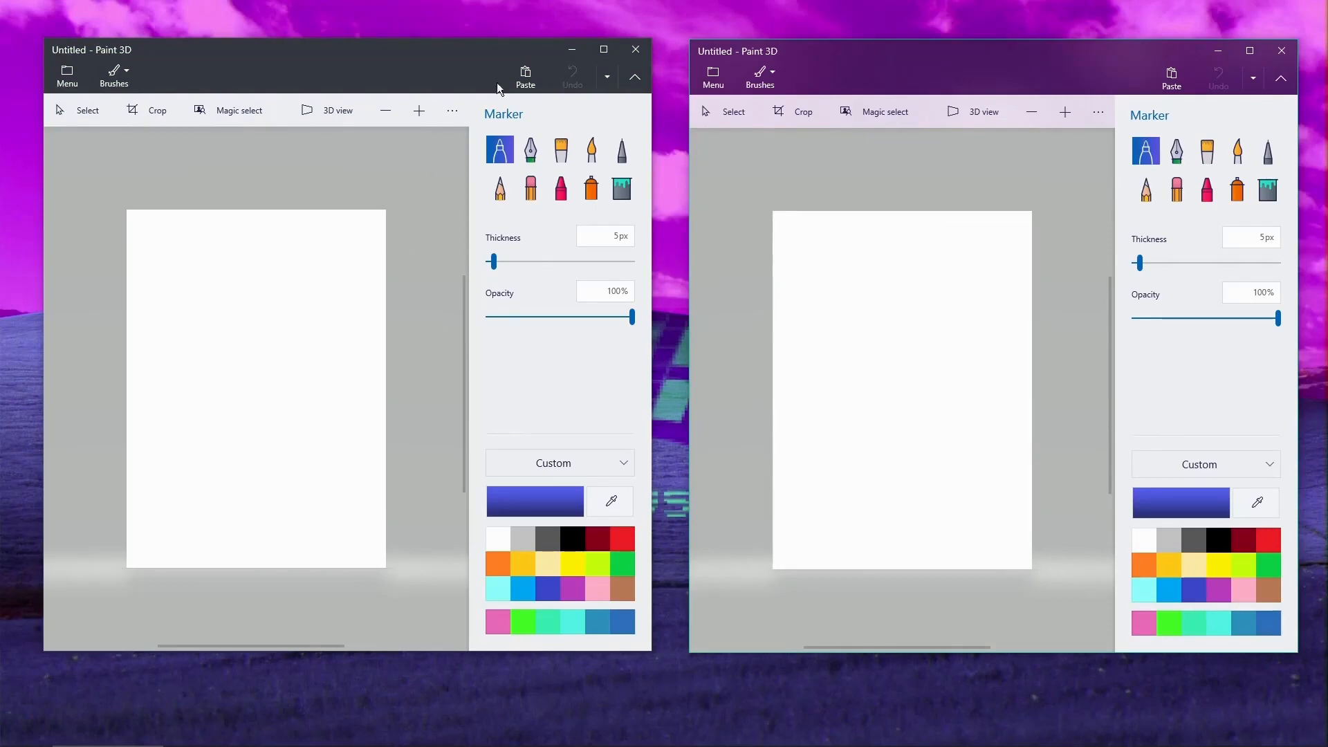
Maximize the first project's window and make its canvas transparent
click(604, 49)
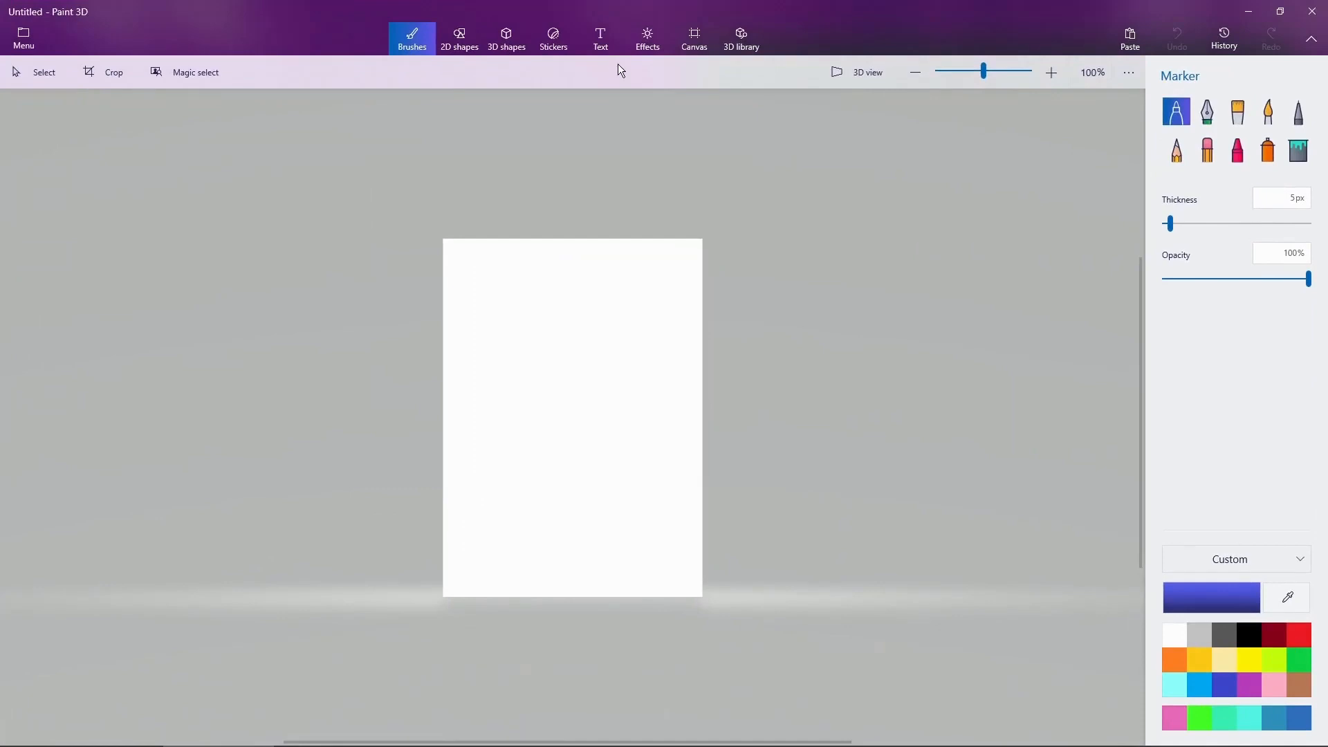
click(687, 44)
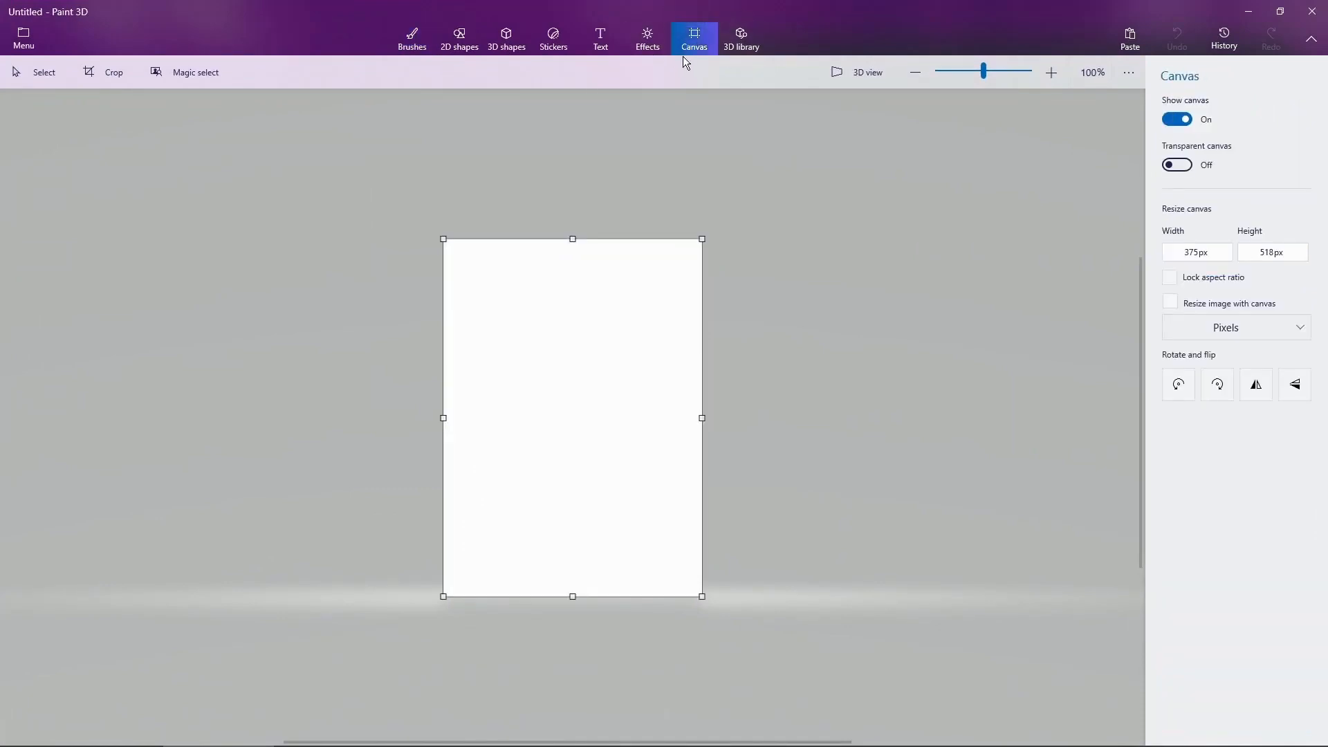
click(1179, 165)
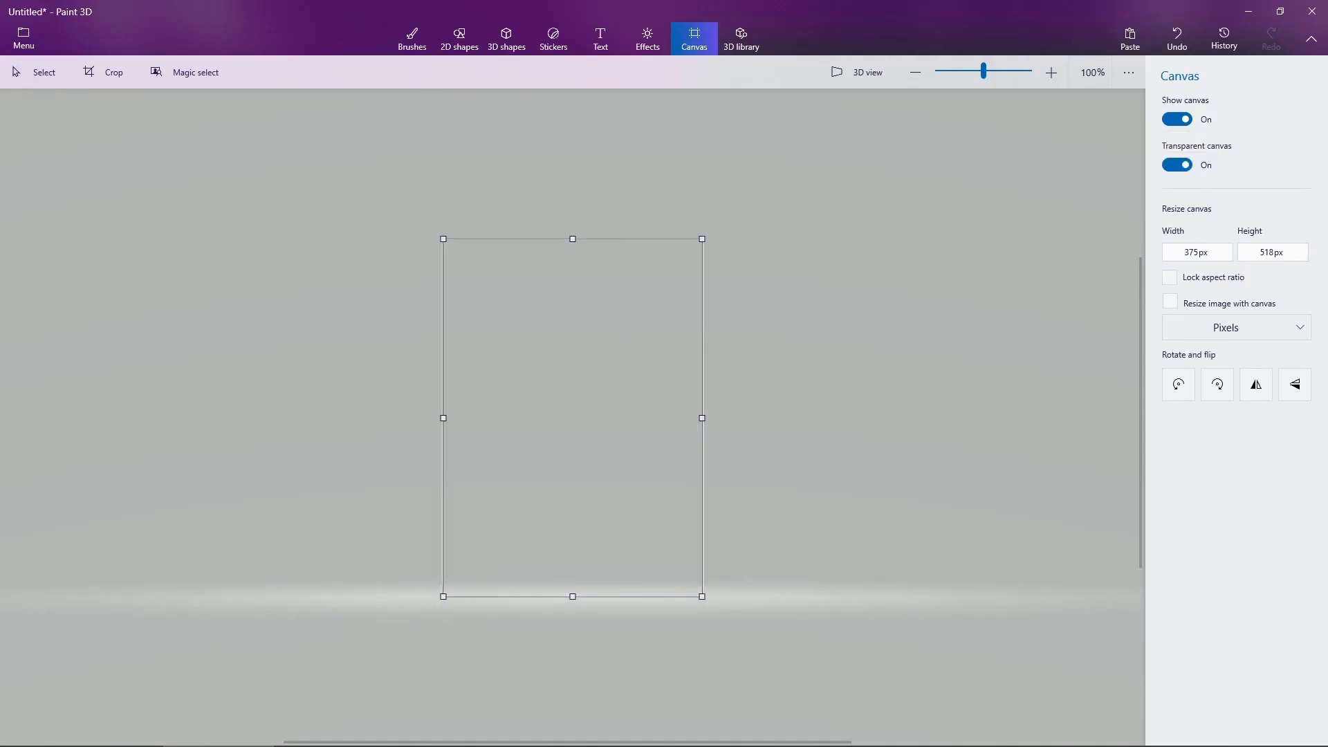
Insert image 1 from the logo folder onto the transparent canvas and deselect it
mouse_move(1327, 152)
mouse_down()
mouse_move(1201, 150)
mouse_move(1035, 78)
mouse_move(1028, 172)
mouse_up()
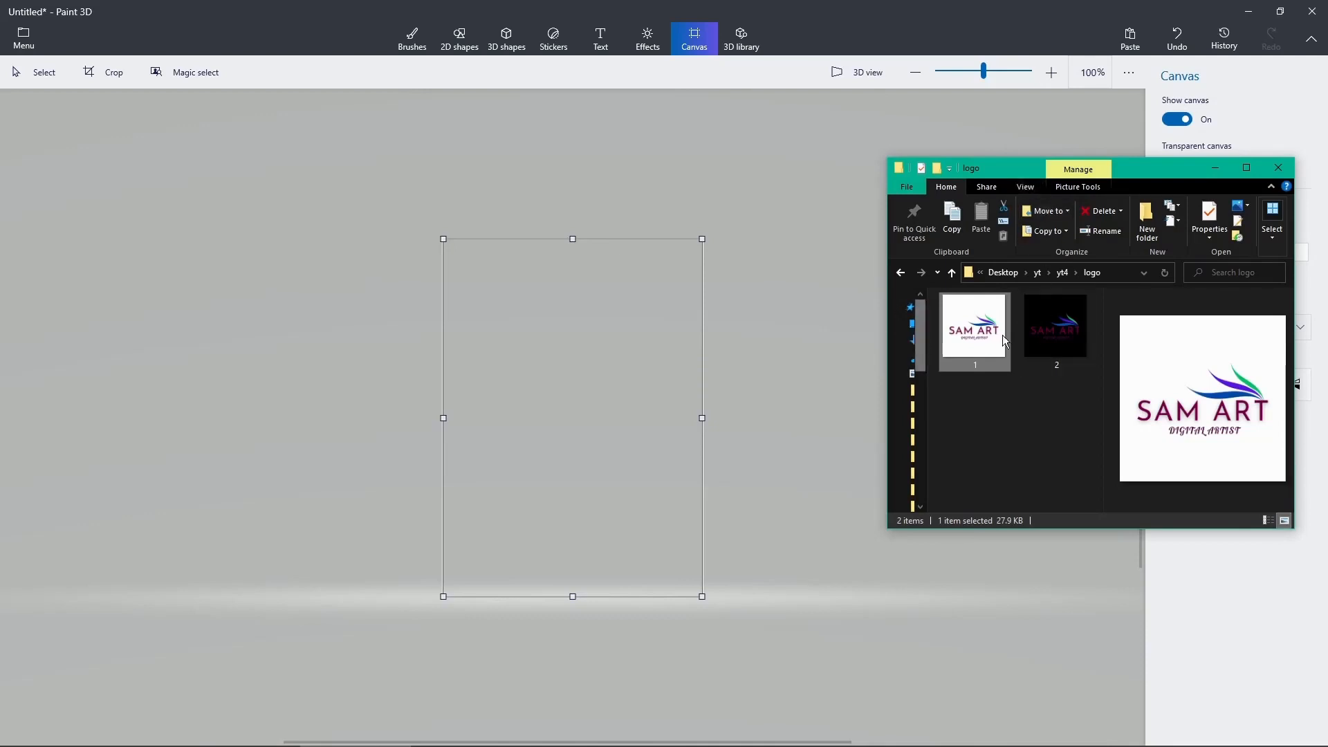
drag(992, 330, 568, 382)
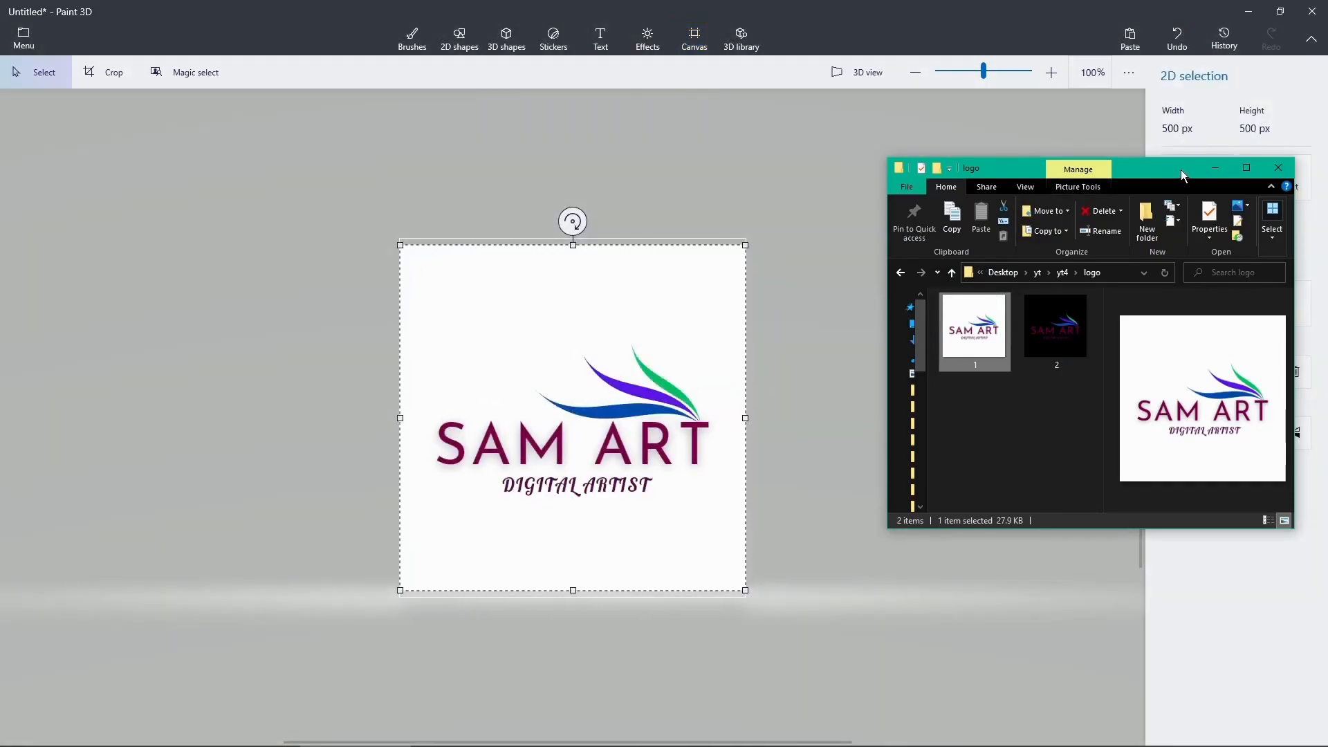
drag(997, 168, 1327, 164)
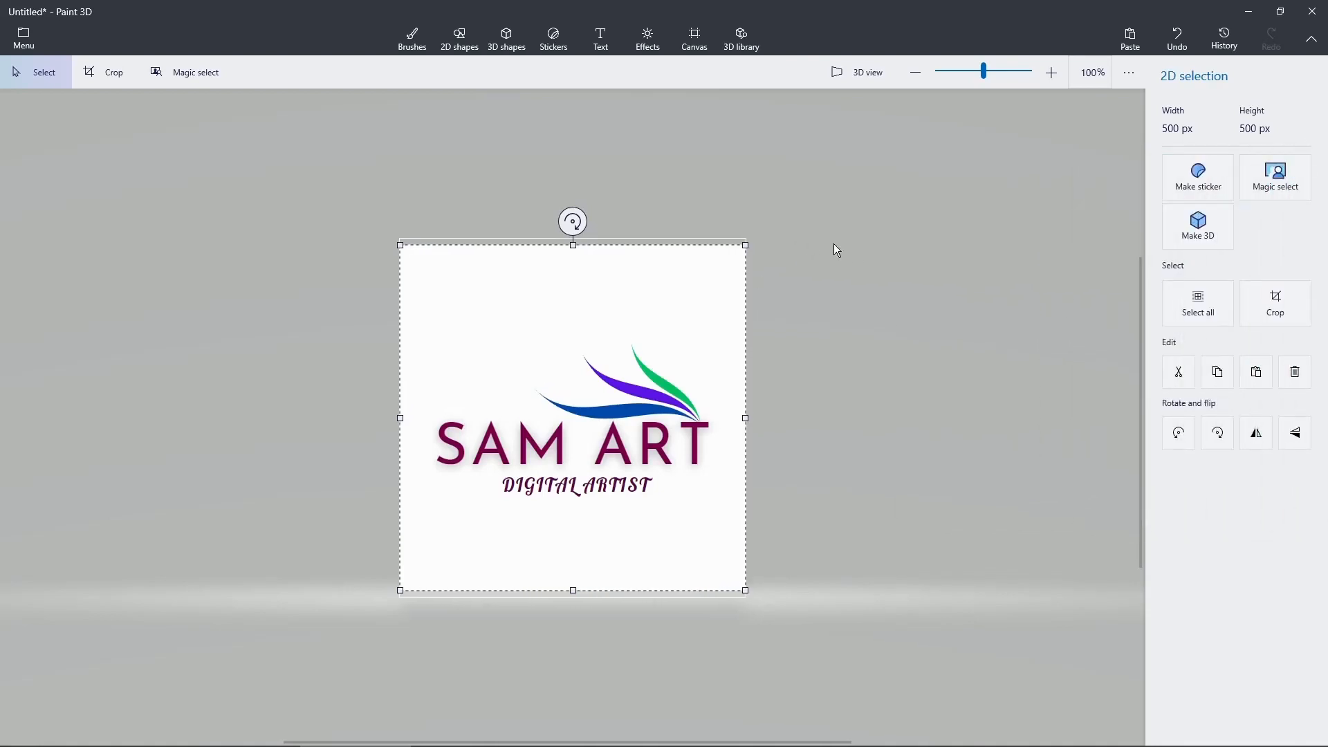
click(908, 279)
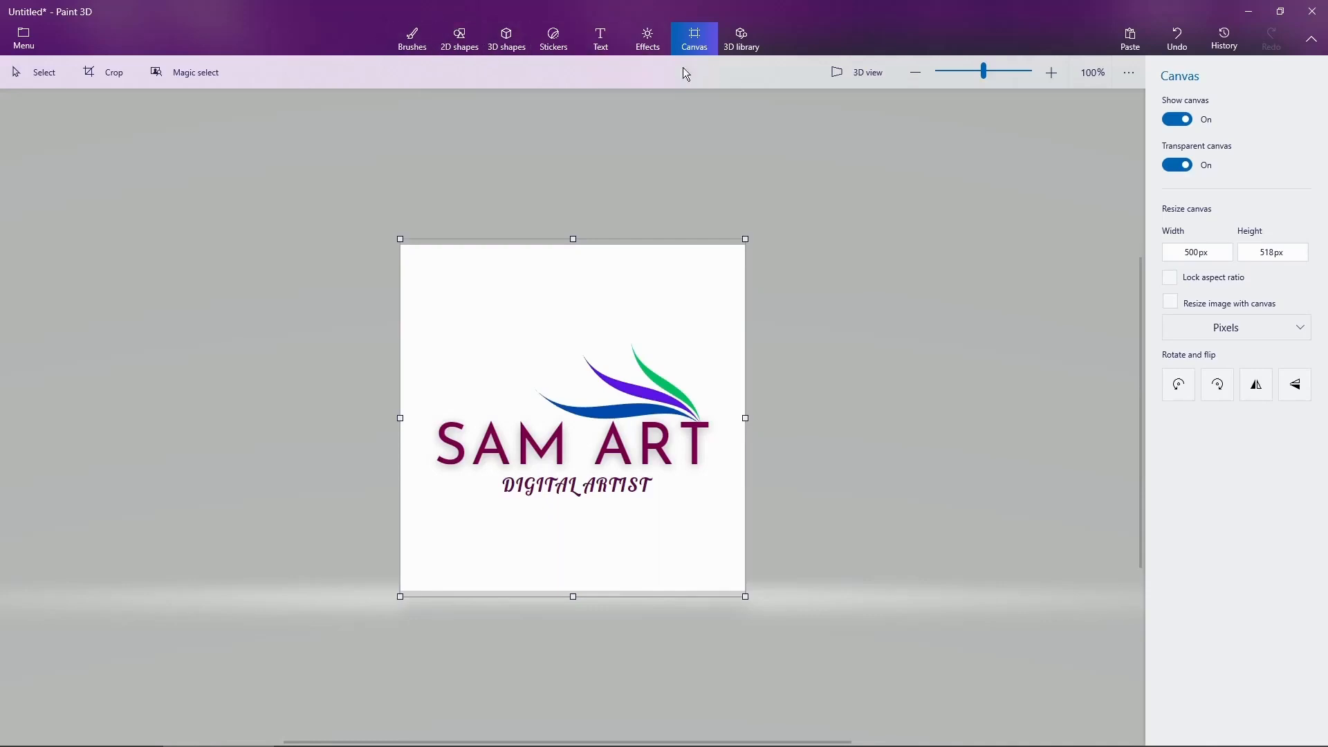
Draw a 2D circle around the whole SAM ART logo, including the DIGITAL ARTIST tagline
click(462, 43)
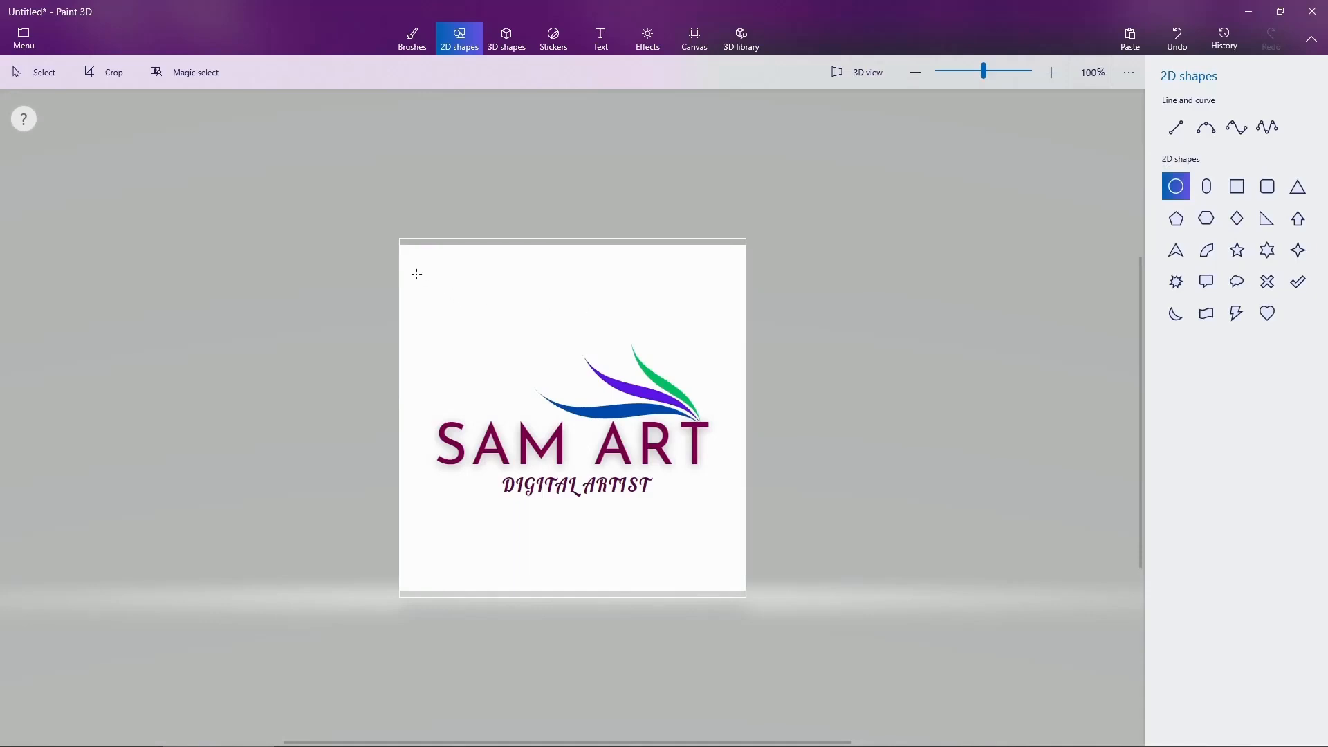
drag(416, 274, 582, 380)
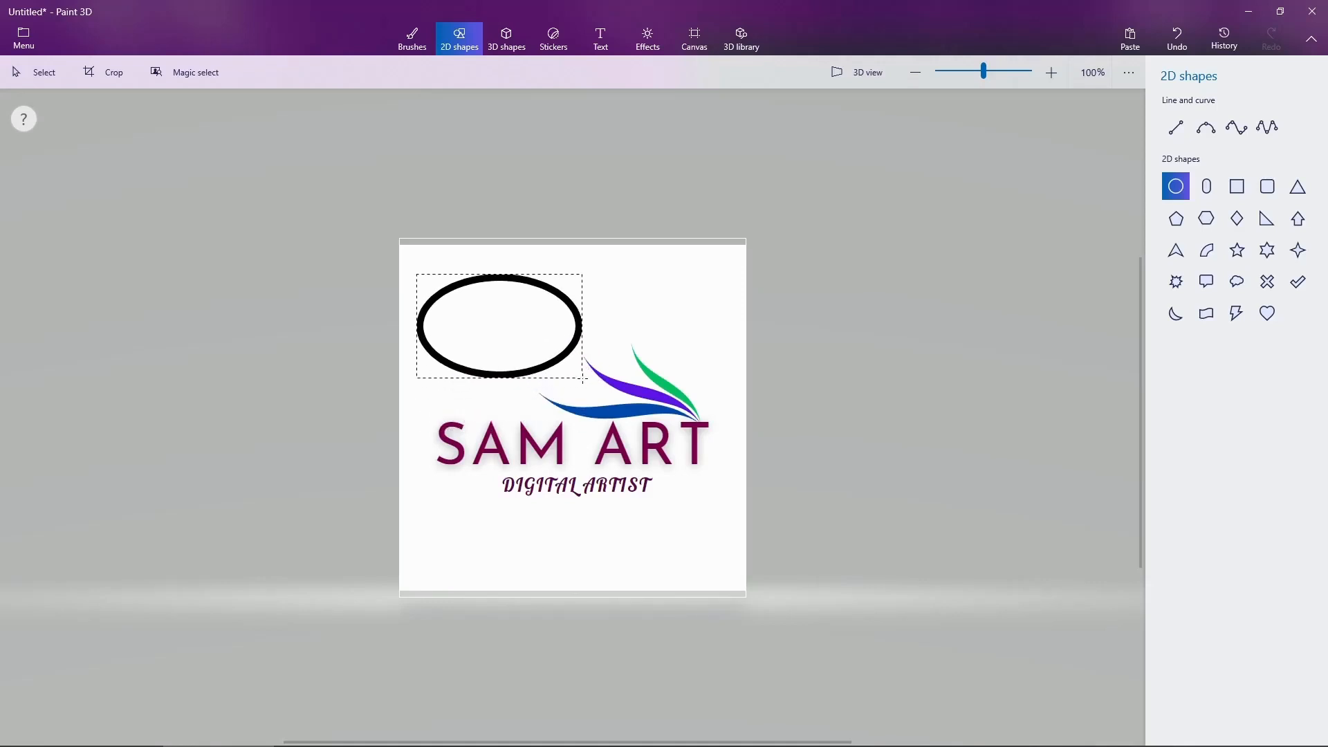
drag(583, 379, 727, 543)
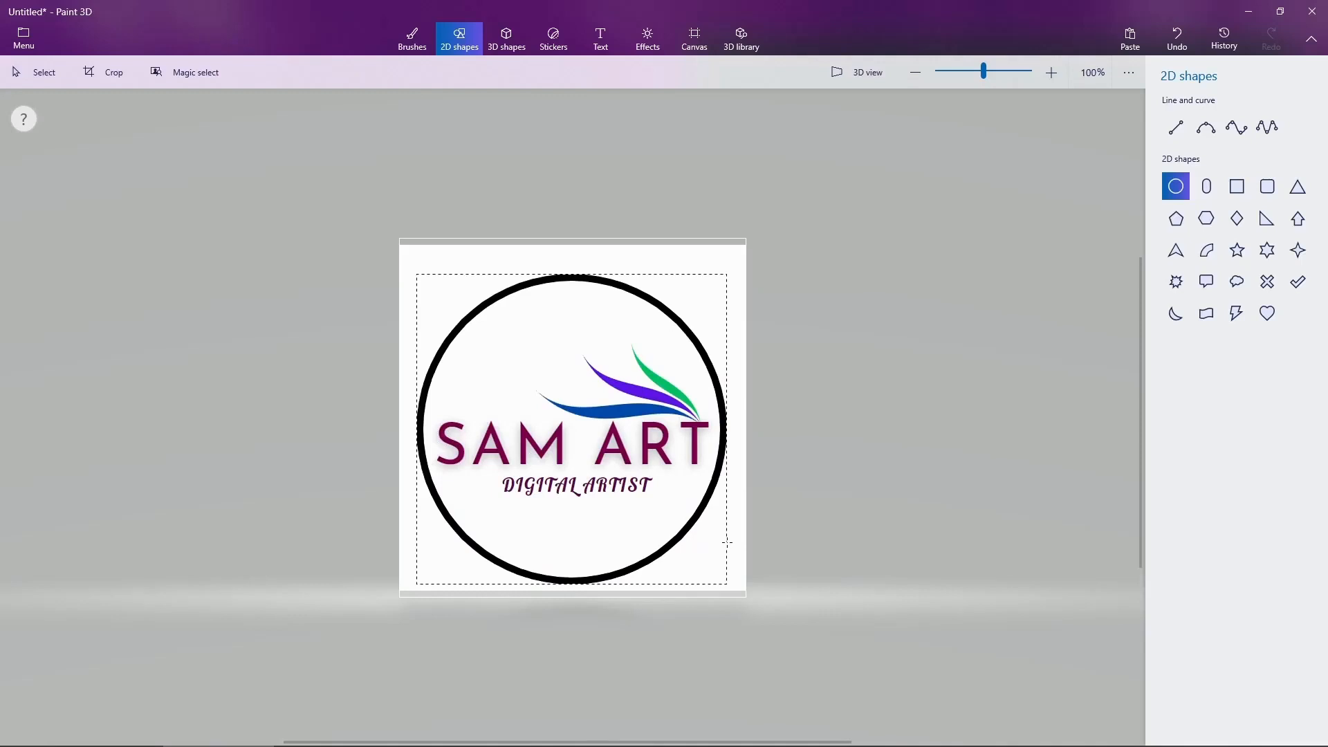
drag(728, 543, 727, 543)
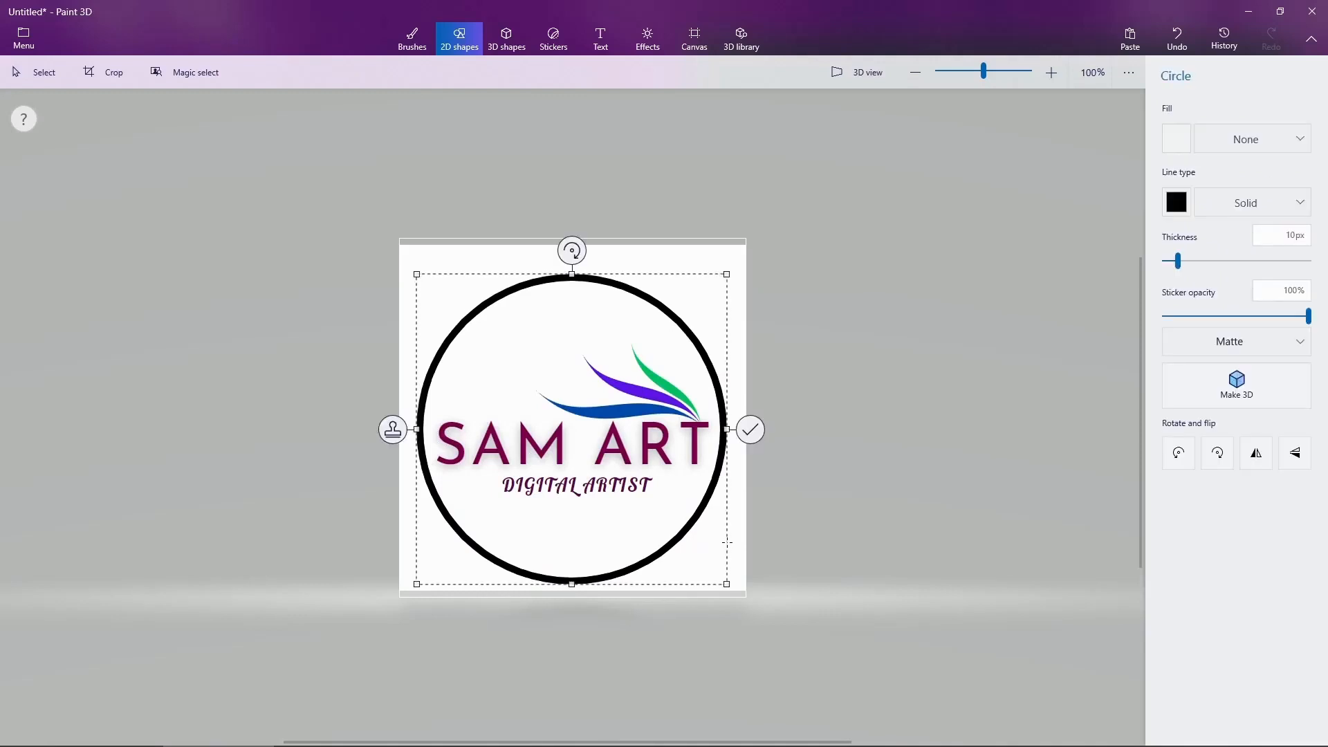
Try a red line colour on the circle and set it back to black
click(1188, 205)
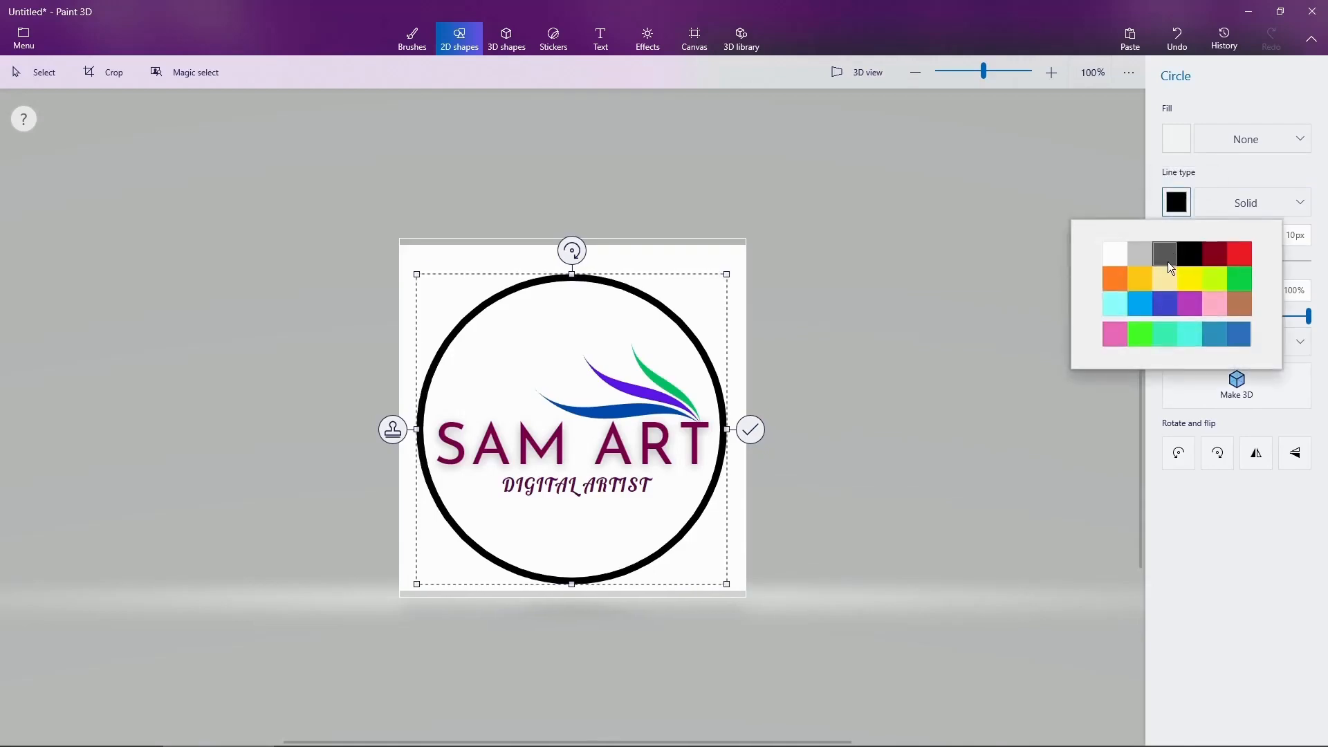
click(1236, 258)
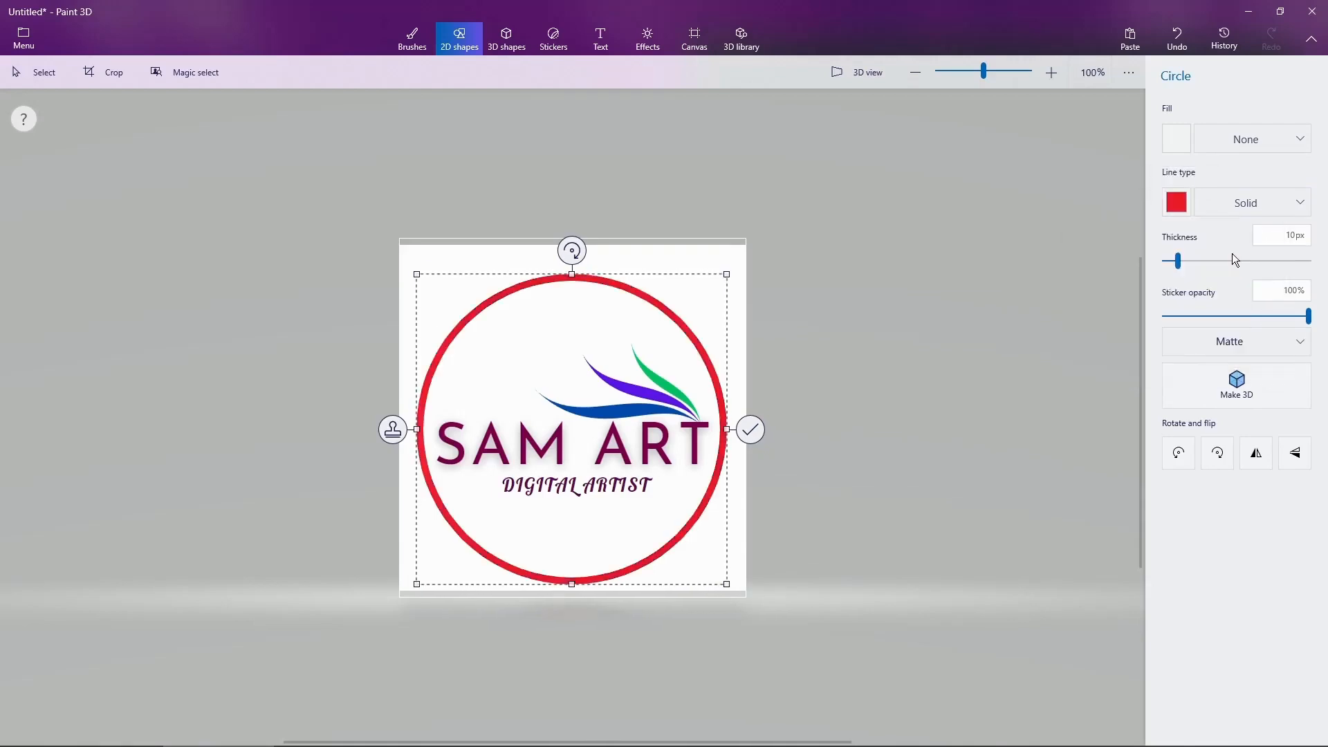
click(1184, 201)
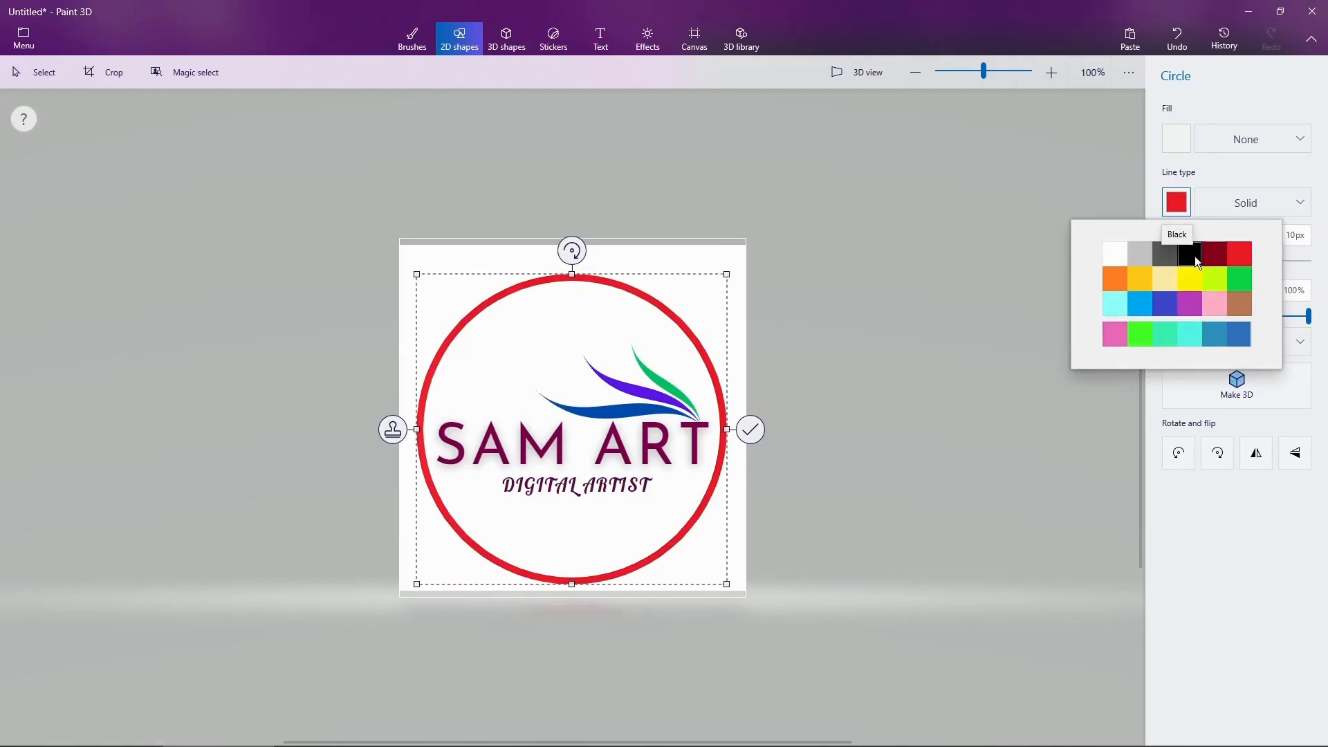
click(1193, 256)
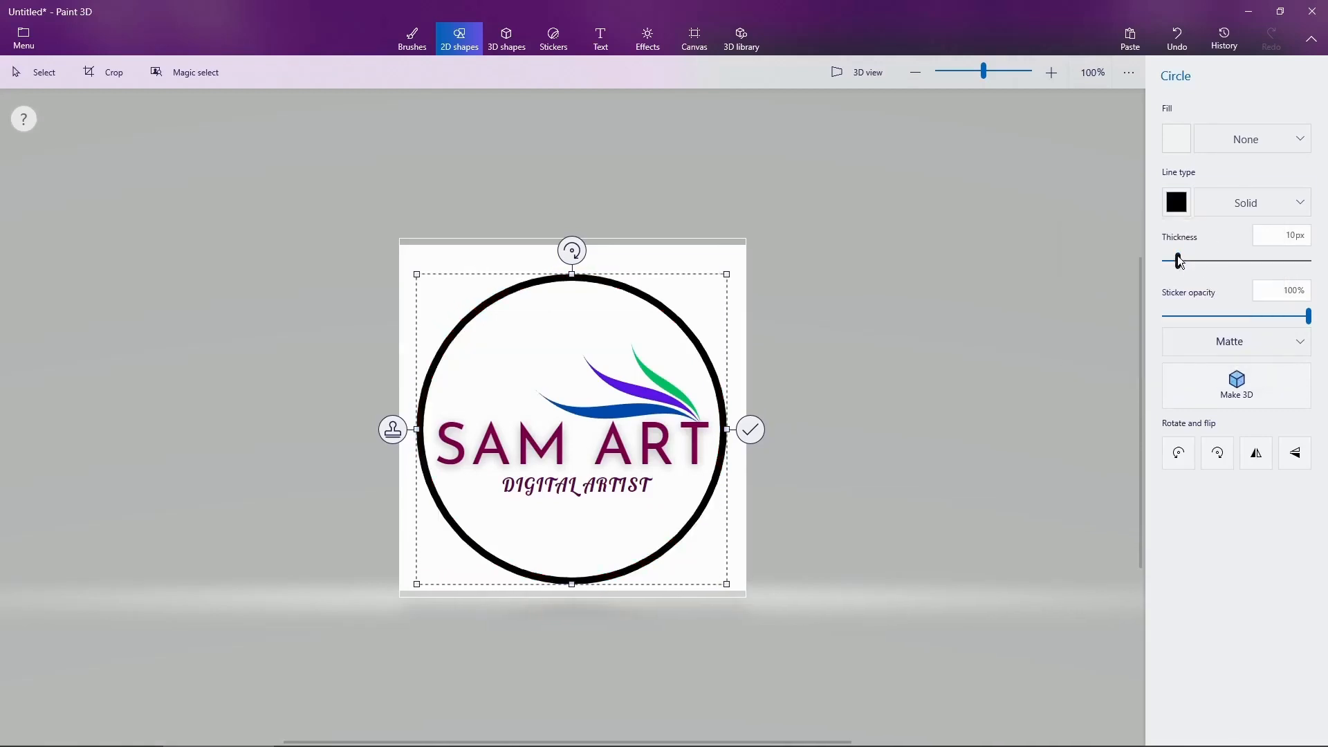
Set the circle's line thickness to 2 px and commit the shape to the canvas
drag(1177, 261, 1168, 263)
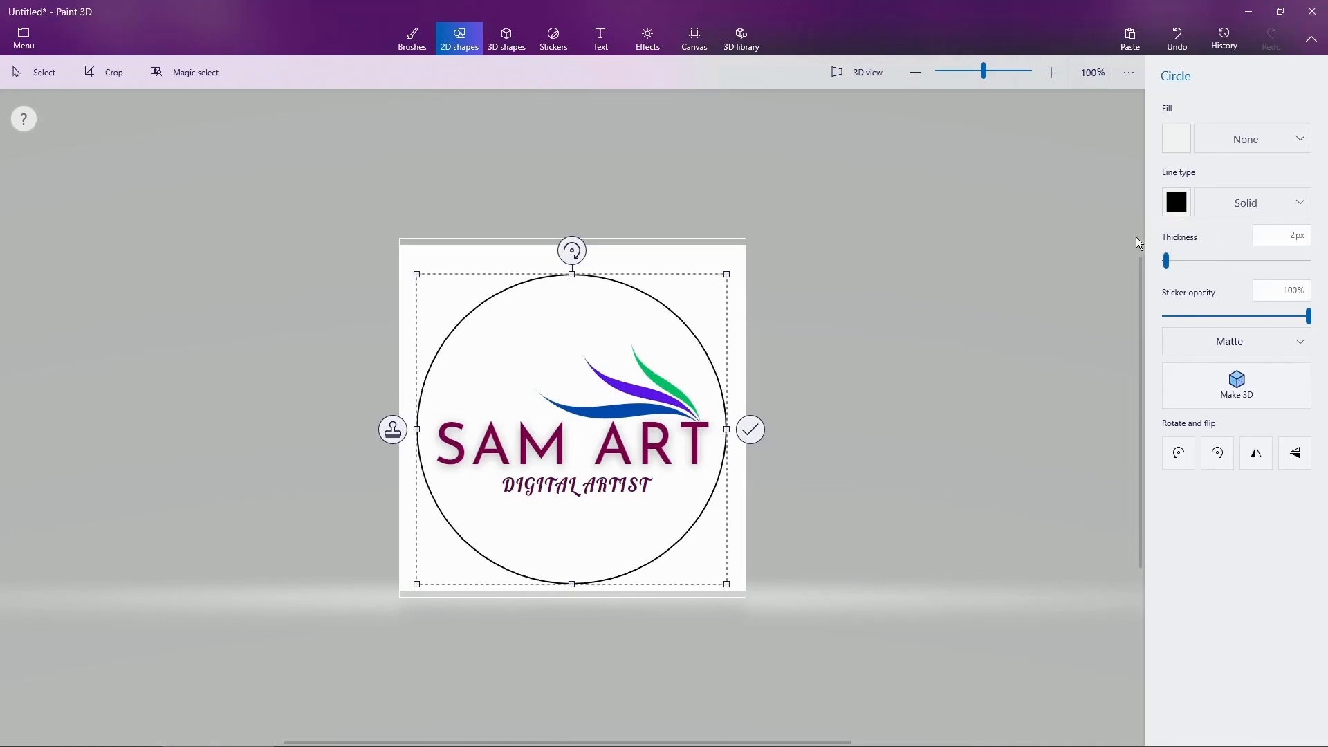
click(749, 432)
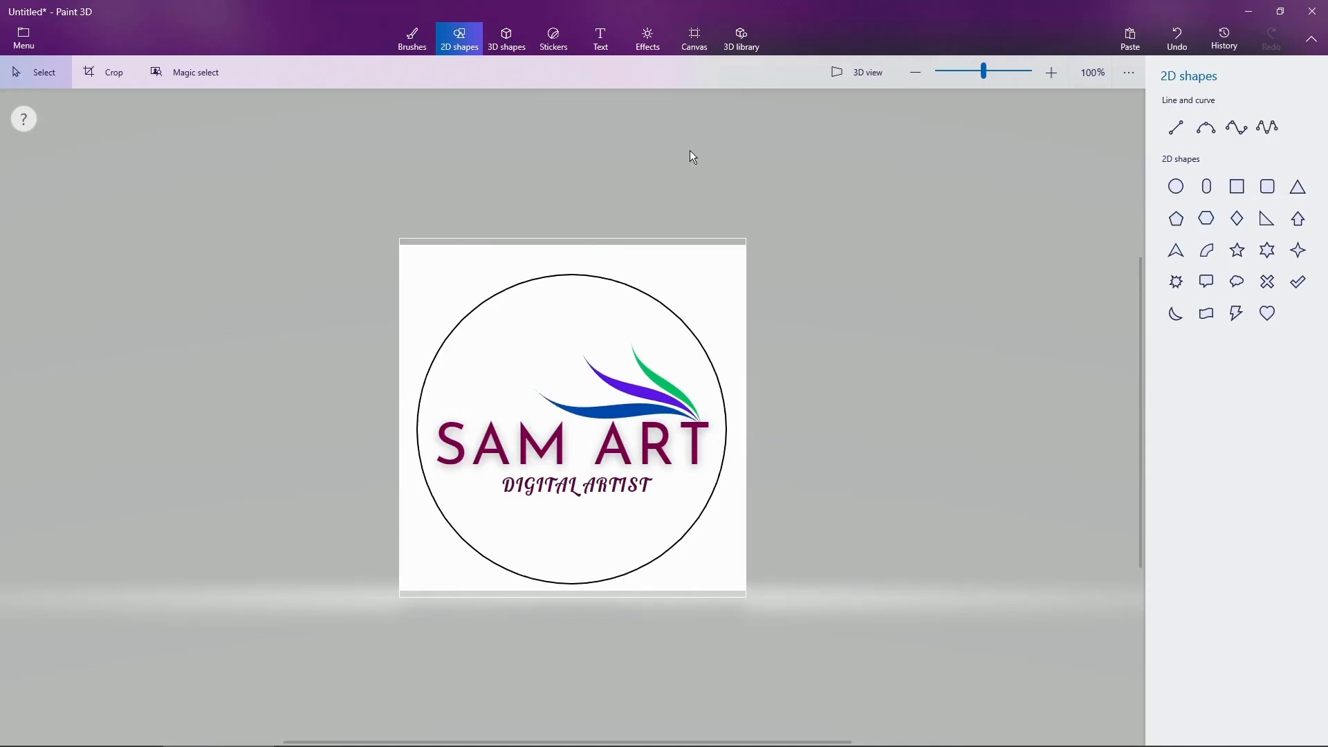
Start a Magic select and fit its focus area closely around the black circle on all four sides
click(179, 77)
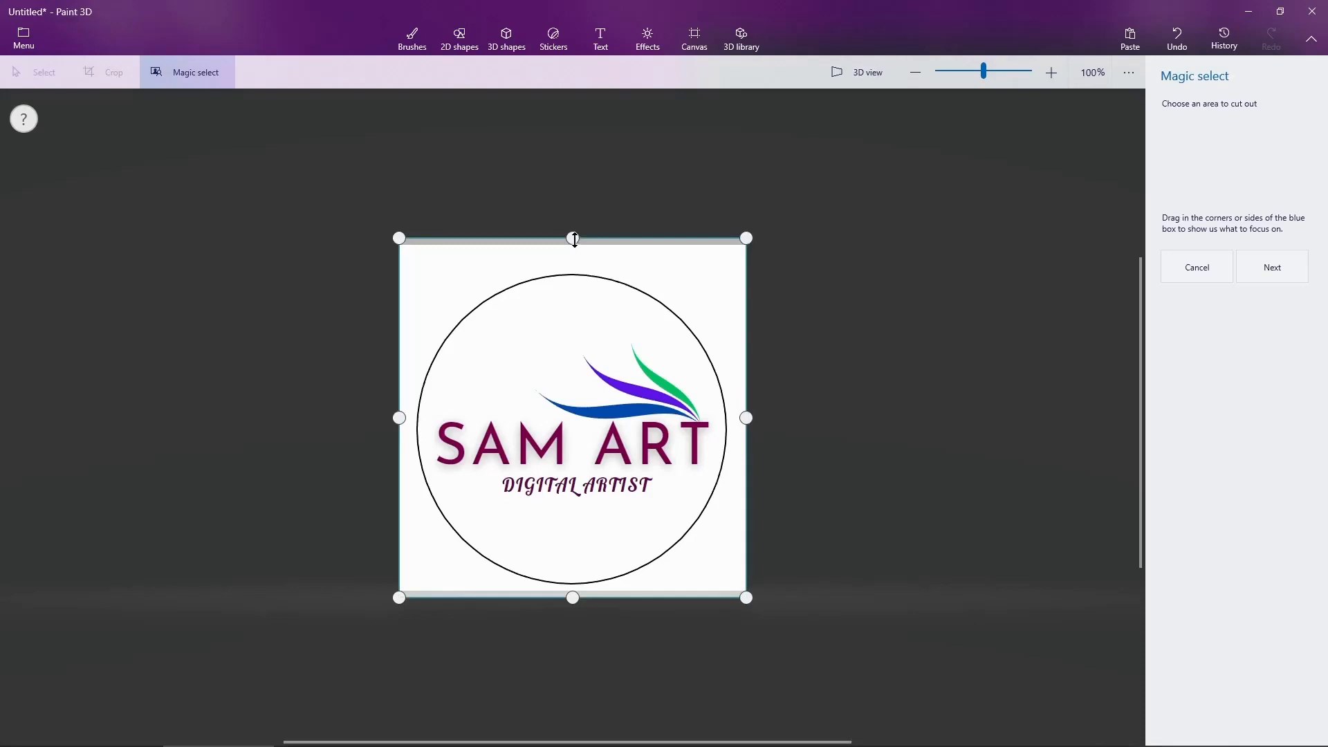
drag(573, 238, 581, 265)
drag(580, 249, 592, 266)
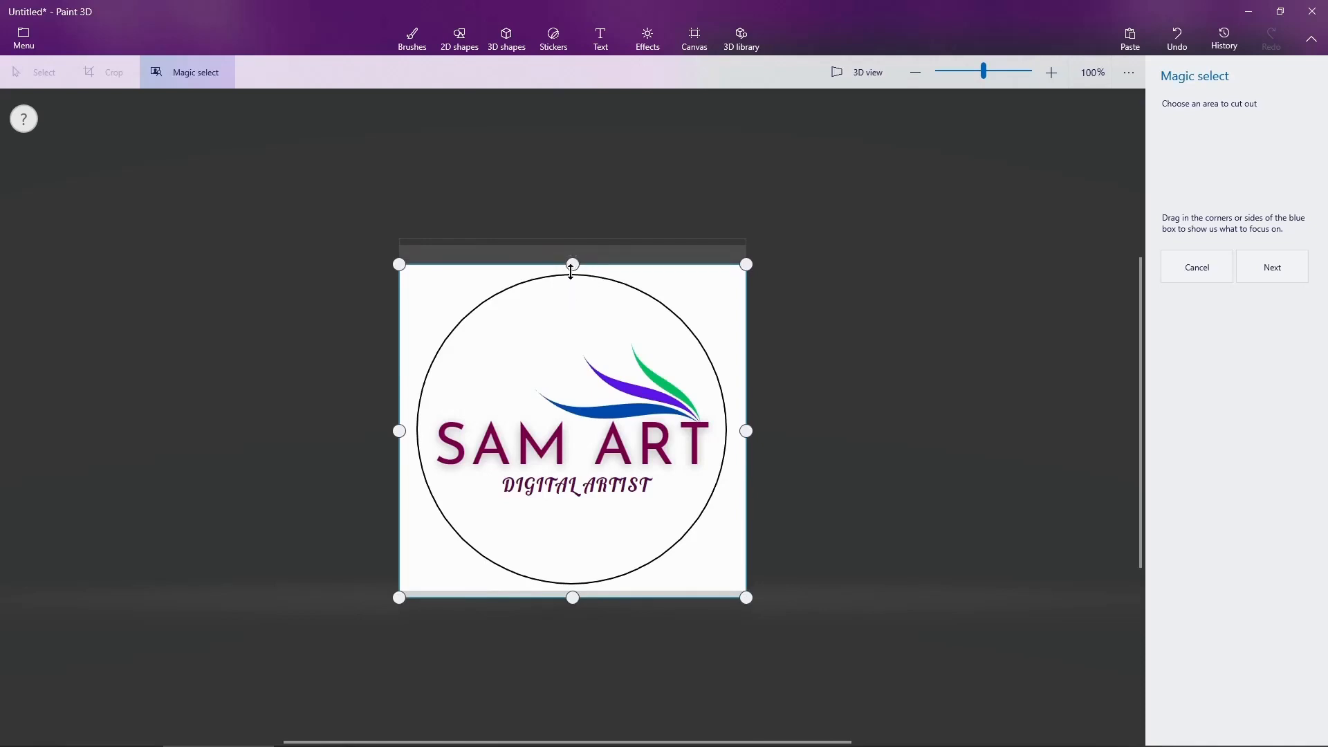
drag(573, 265, 573, 270)
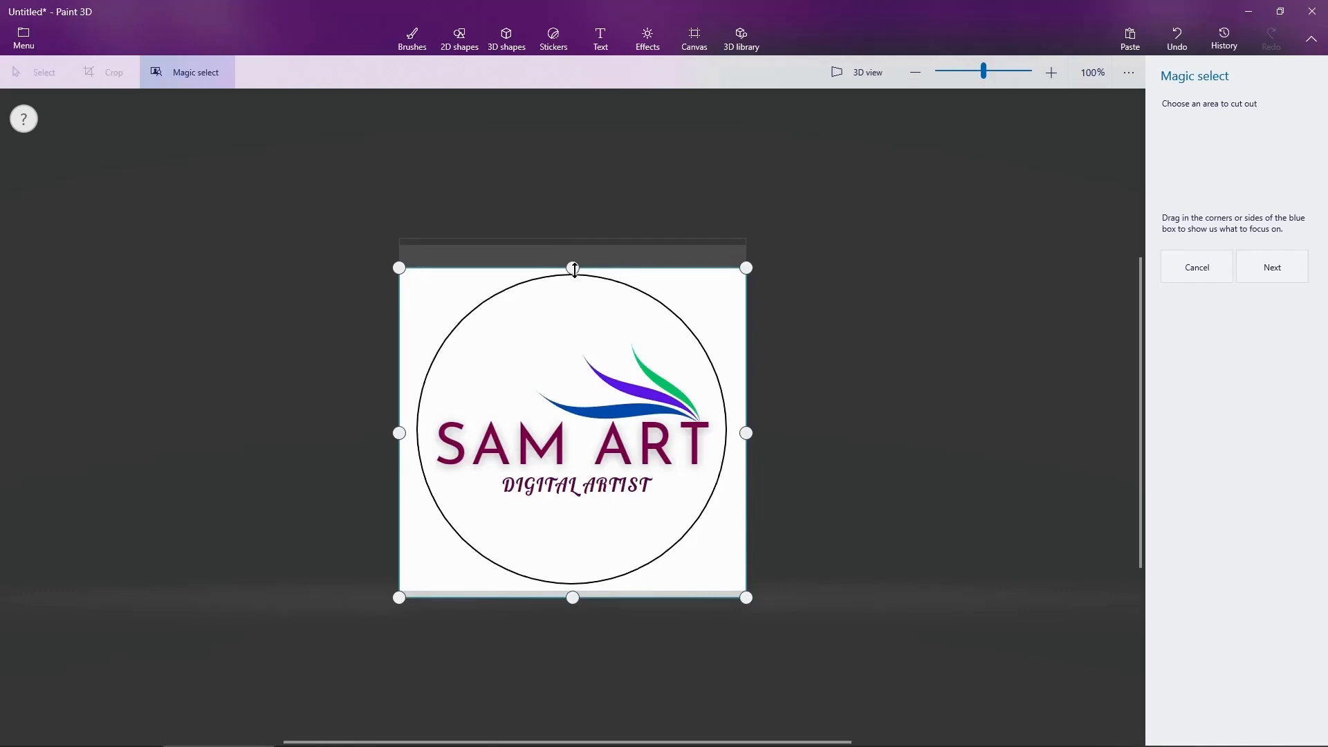
drag(746, 433, 730, 432)
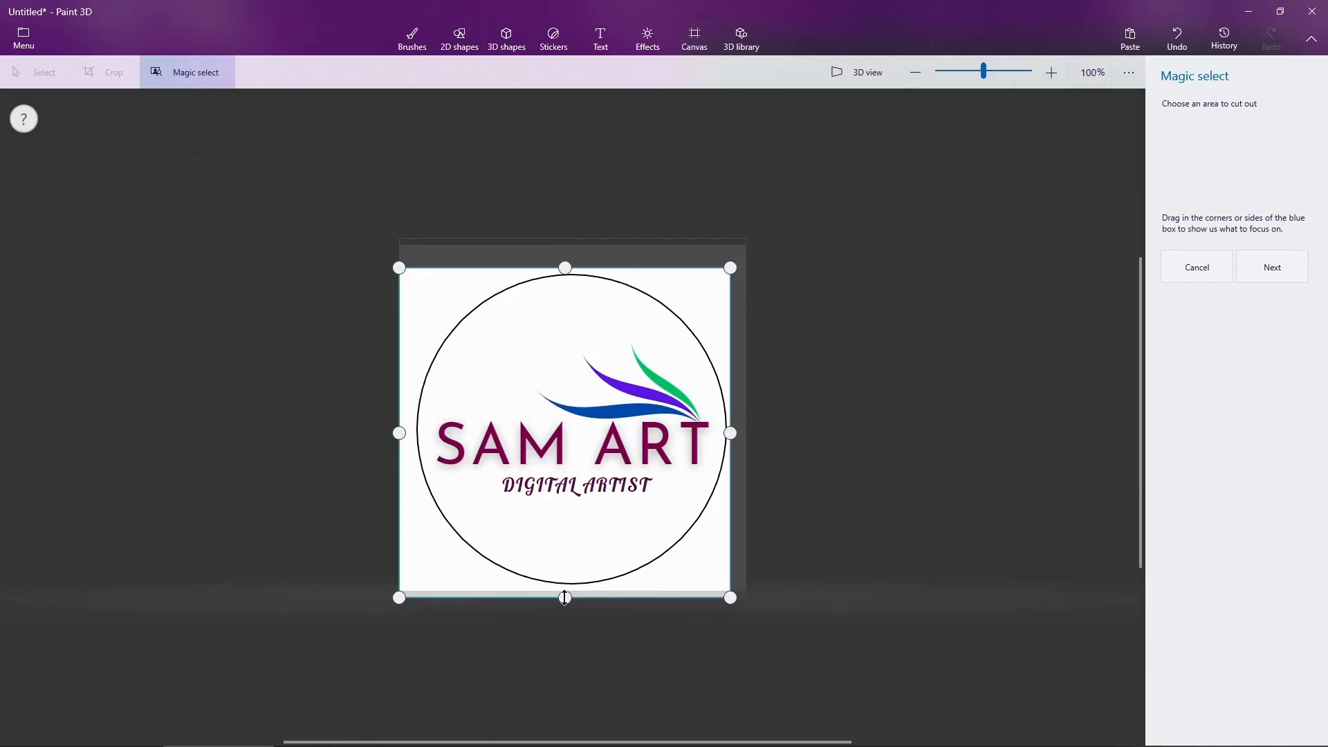
drag(565, 598, 566, 589)
drag(399, 428, 410, 428)
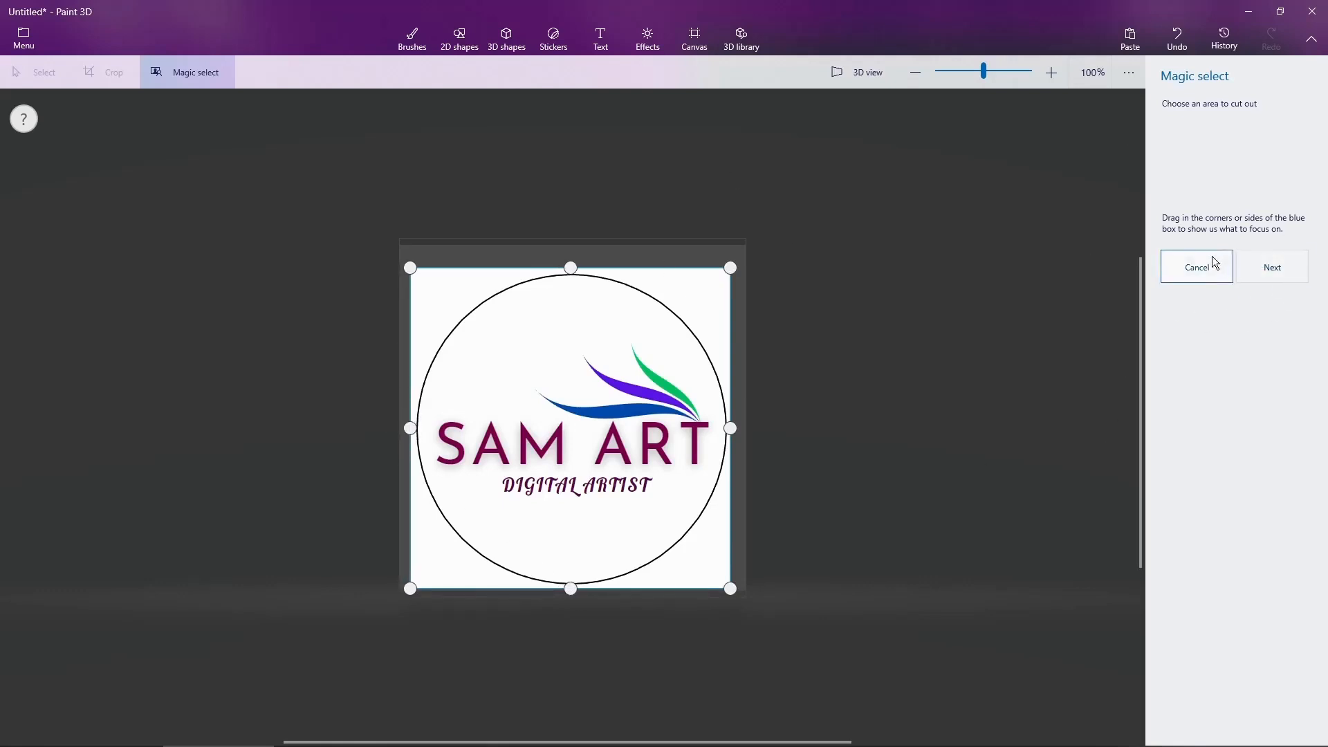
Complete the circular cutout with background autofill and move the cut-out logo up and to the right, off the original
click(1265, 276)
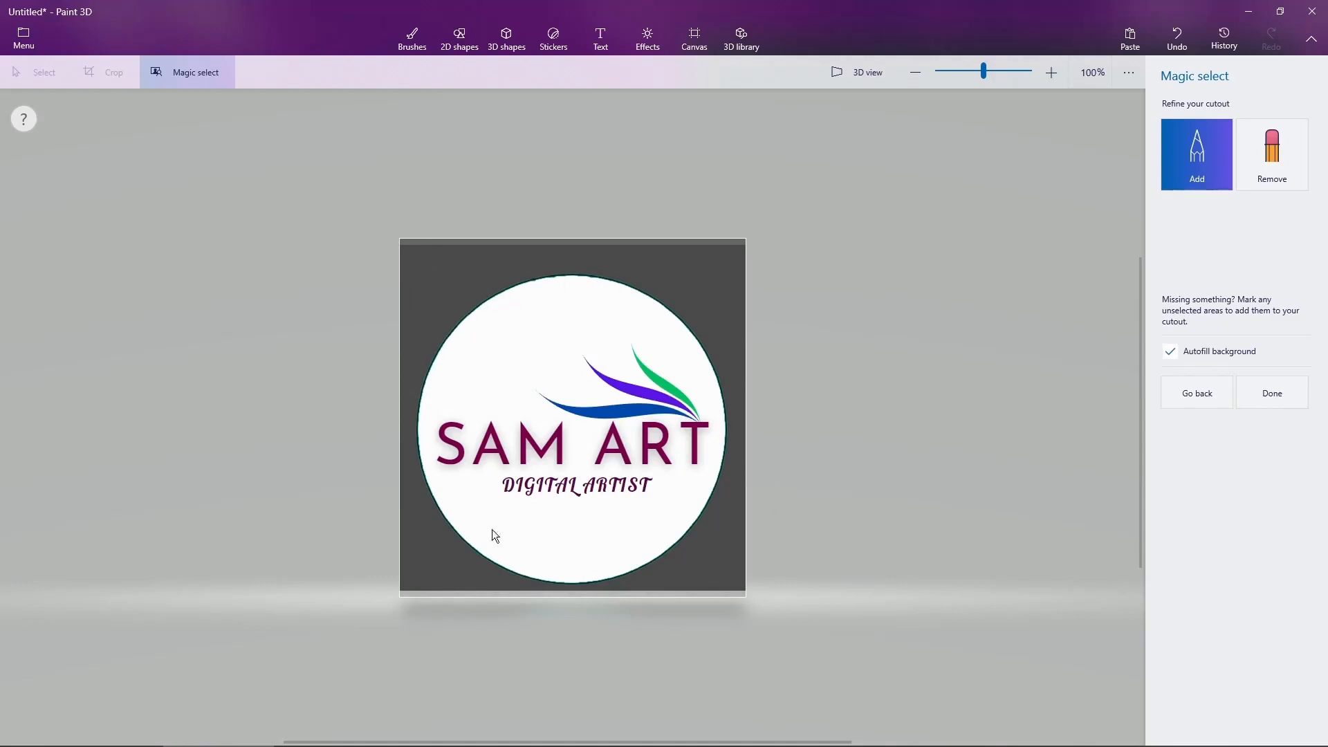
click(1264, 400)
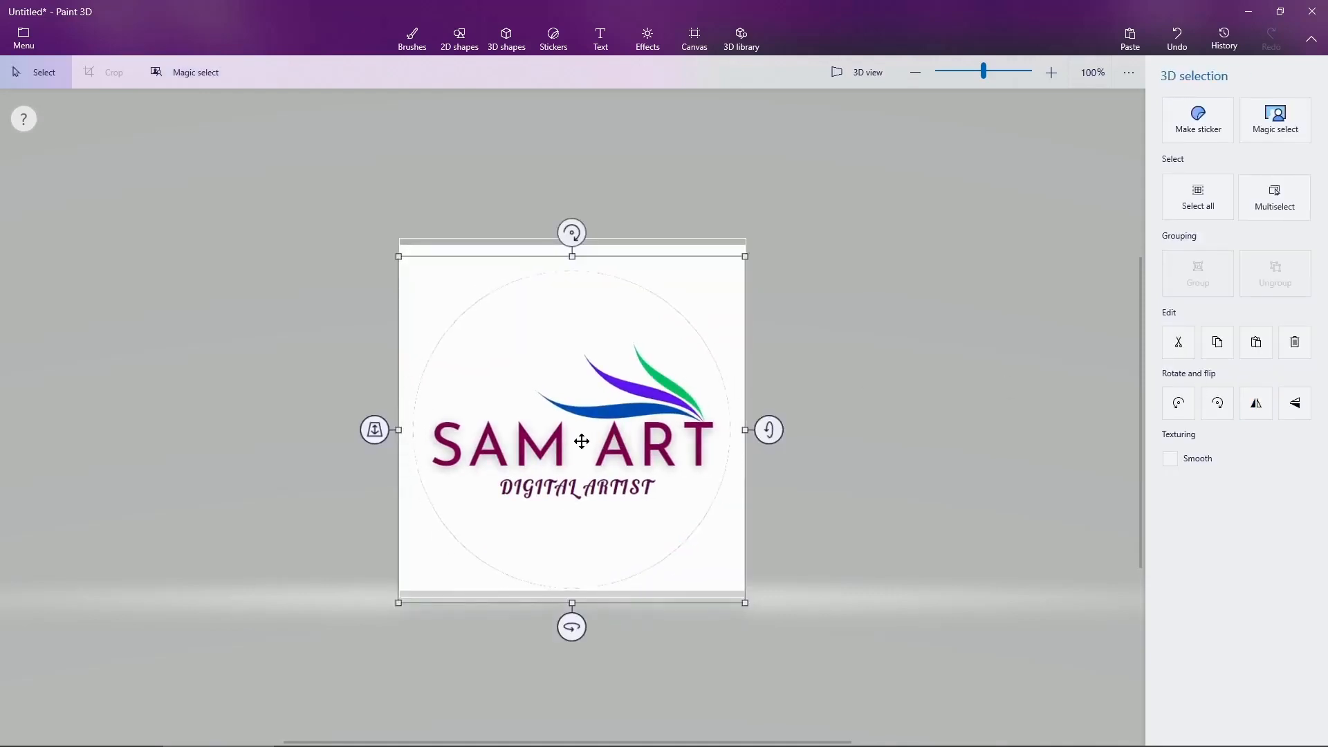
drag(584, 443, 648, 384)
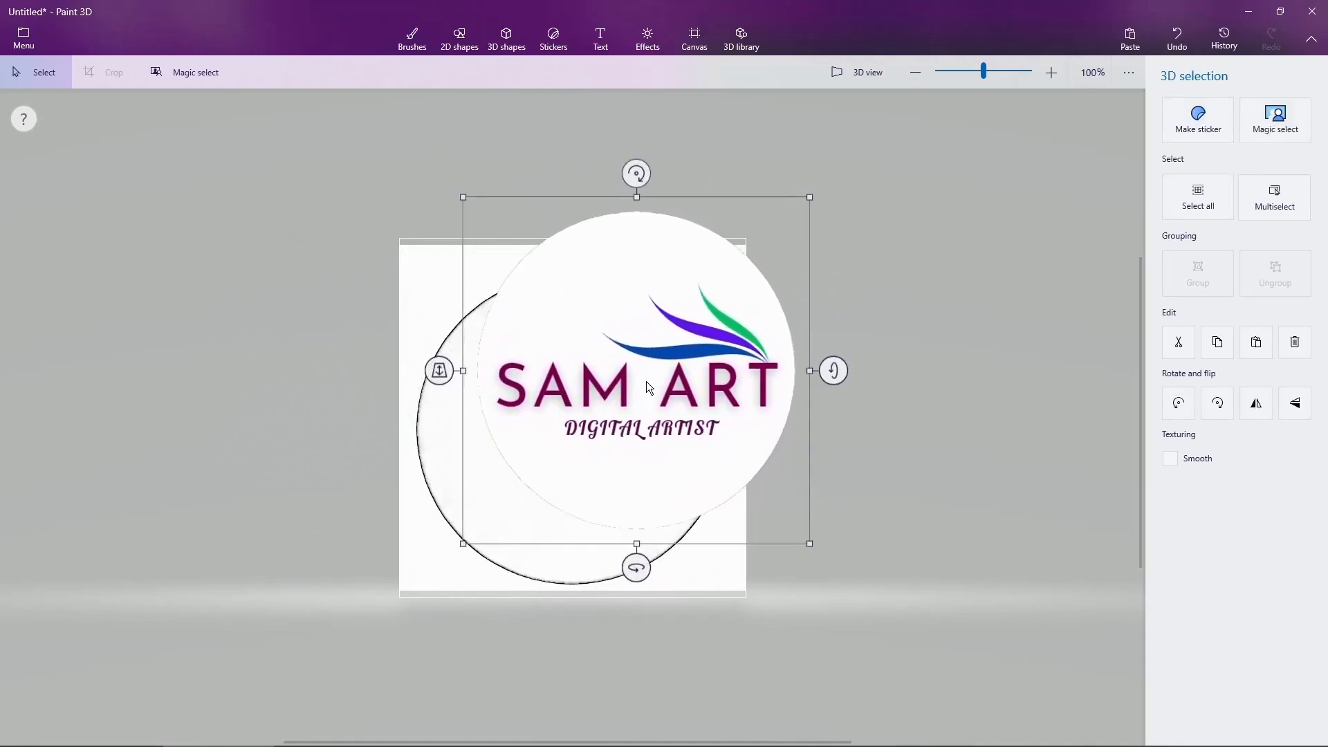
Restore the project window to a smaller size and make the canvas transparent in a second blank Paint 3D window
click(1281, 12)
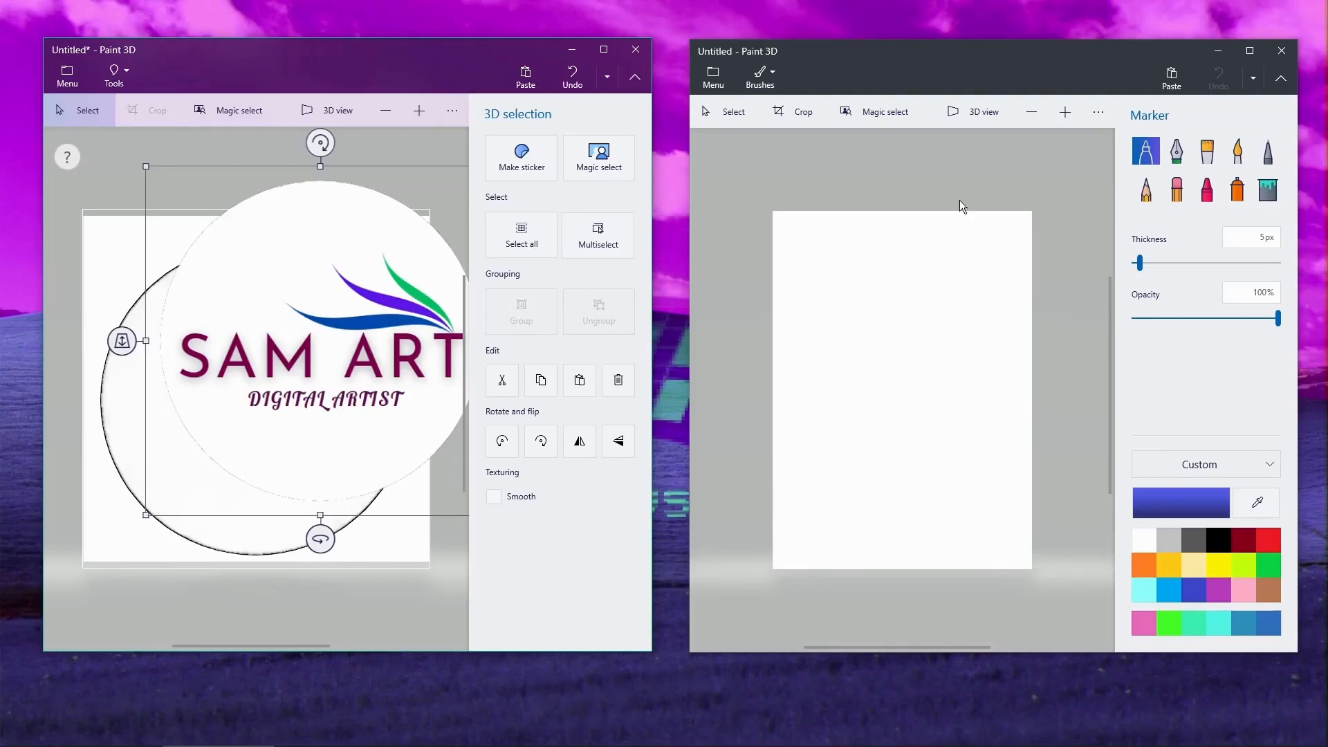
click(1097, 119)
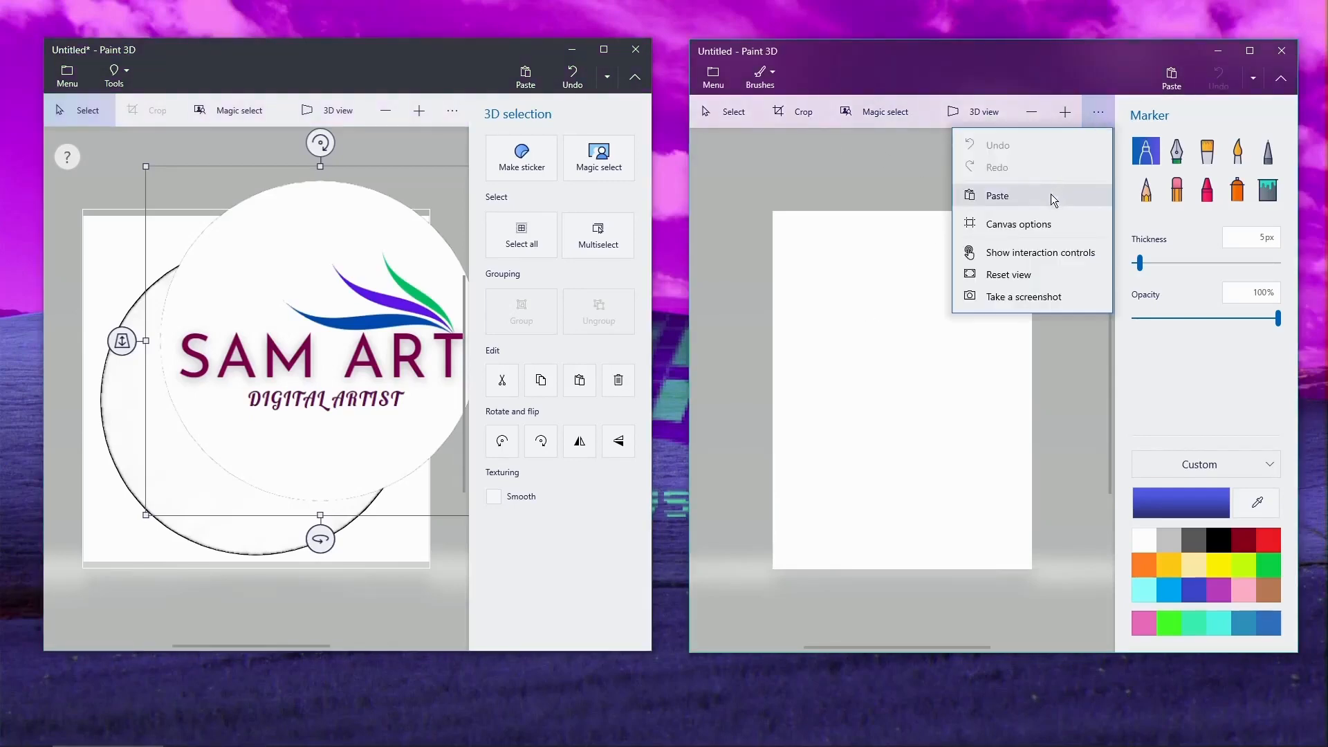
click(1019, 224)
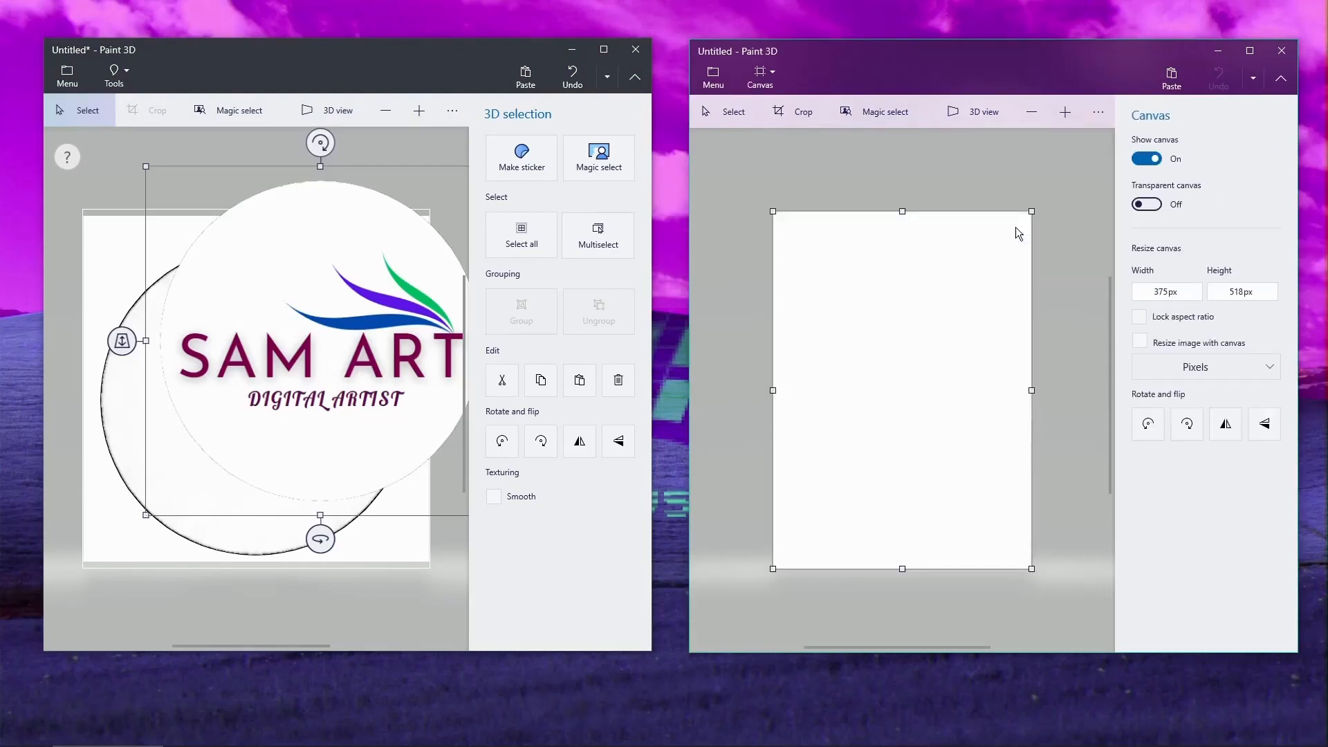
click(1148, 204)
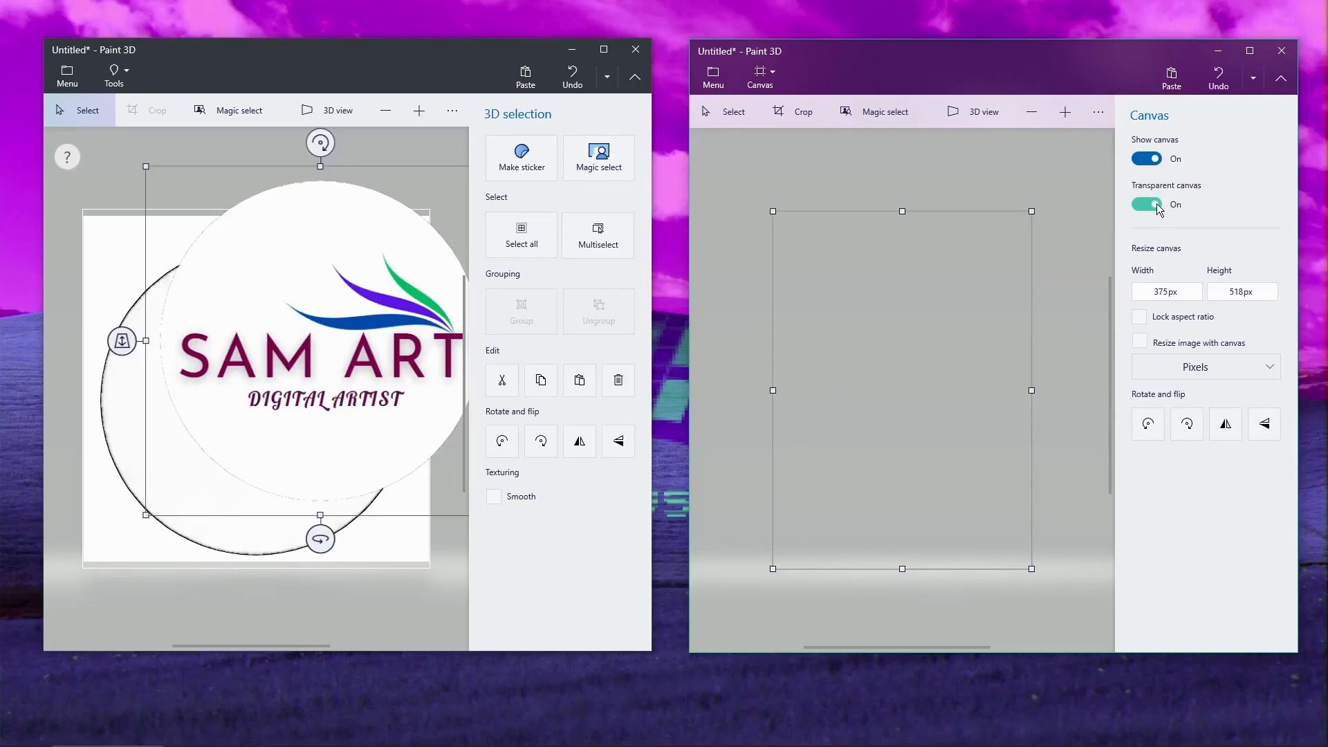
Arrange the two Paint 3D windows side by side near the screen's upper edge and enlarge the one with the transparent canvas
mouse_move(423, 44)
mouse_down()
mouse_move(349, 35)
mouse_move(384, 14)
mouse_up()
mouse_move(832, 65)
mouse_down()
mouse_move(780, 23)
mouse_move(762, 38)
mouse_up()
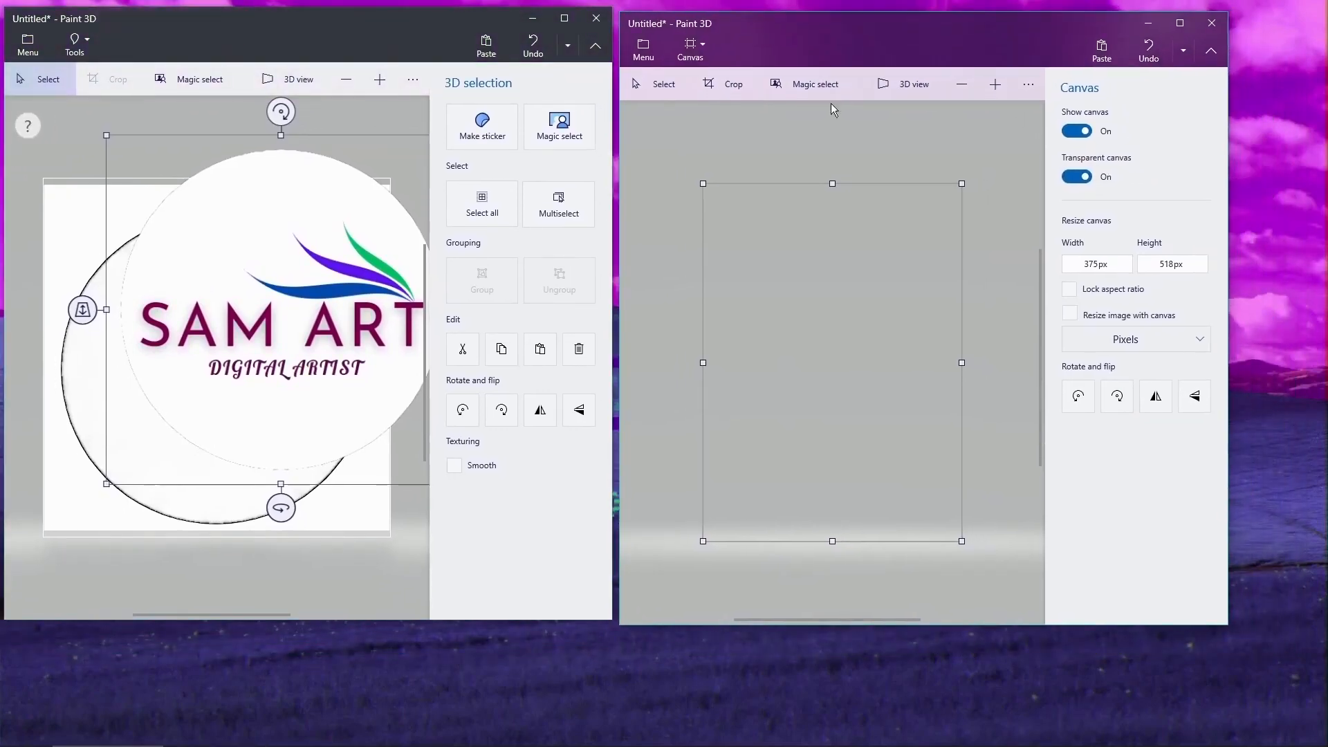
mouse_move(1229, 625)
mouse_down()
mouse_move(1307, 692)
mouse_move(1296, 656)
mouse_up()
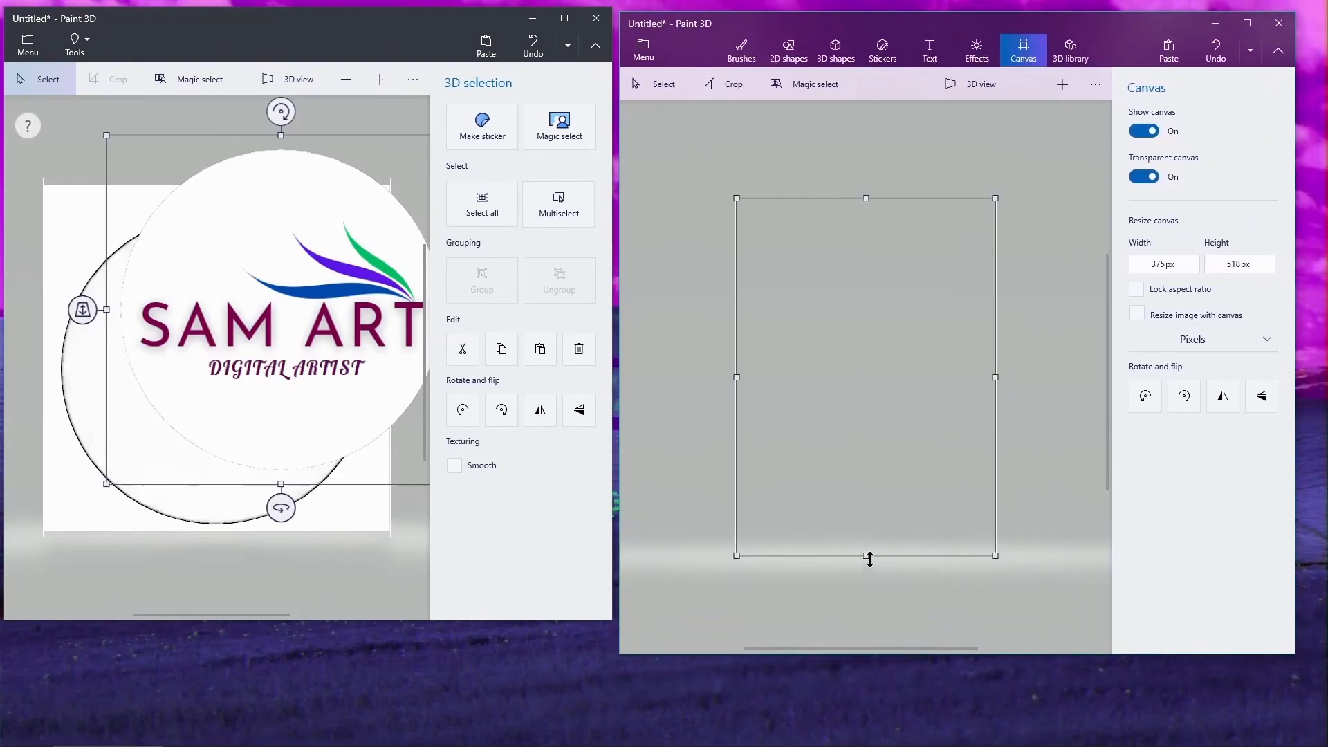
Move the cut-out logo slightly left in the original project and copy it
mouse_move(273, 267)
mouse_down()
mouse_move(198, 279)
mouse_move(263, 279)
mouse_up()
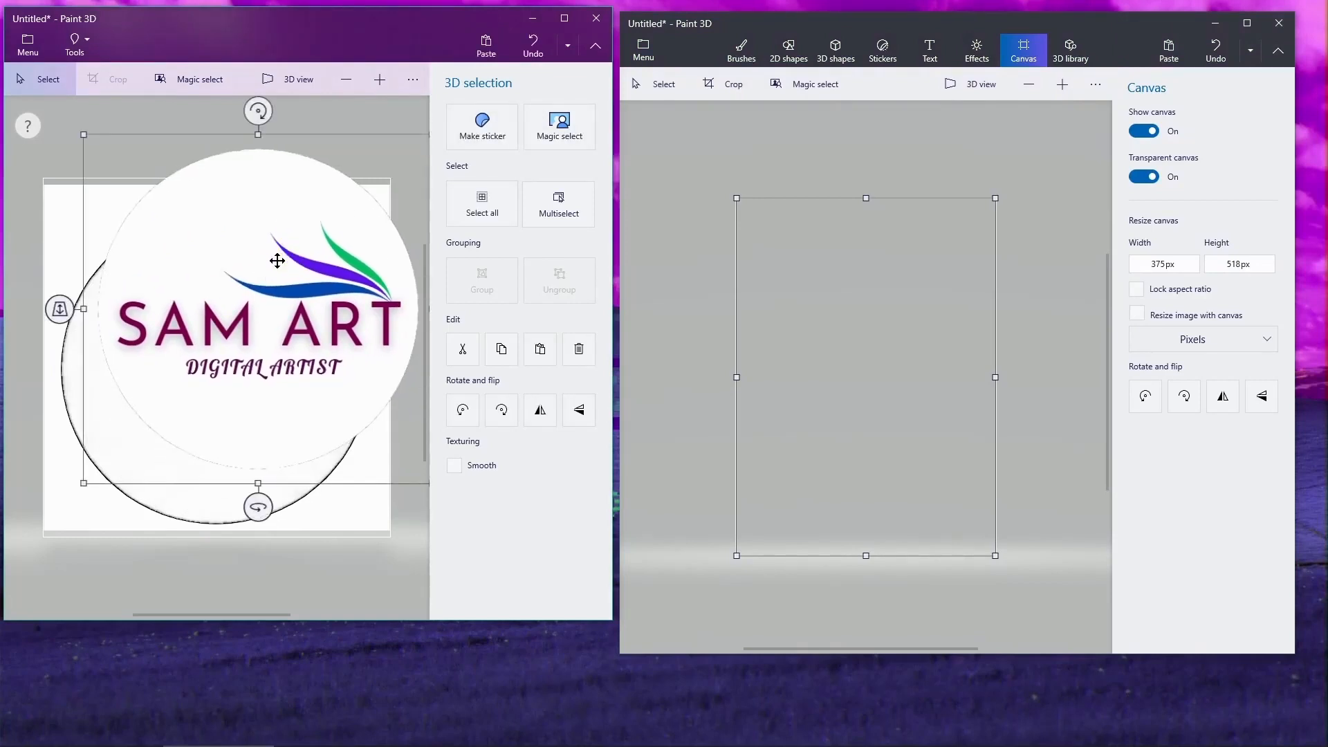
right_click(277, 260)
click(335, 351)
Paste the circular logo into the transparent canvas, move it up to the canvas's upper edge and deselect it
click(849, 296)
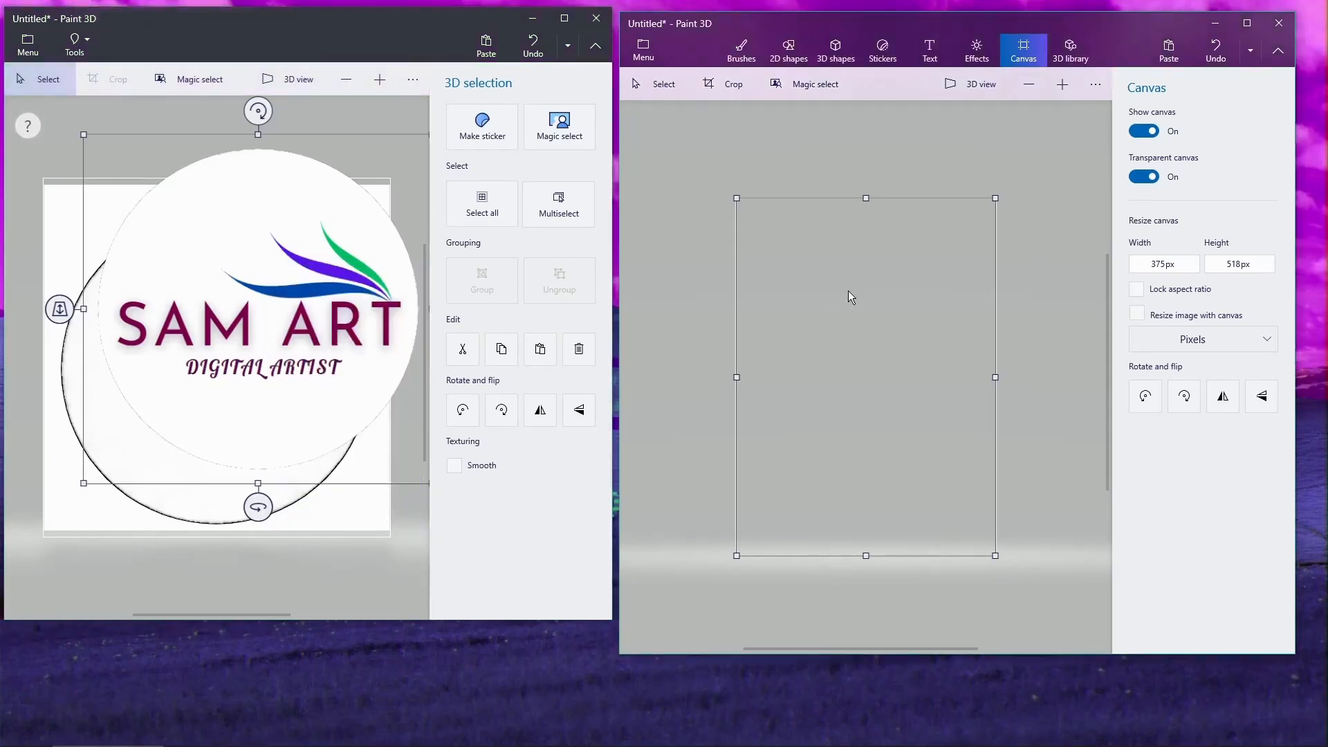
right_click(849, 296)
click(893, 389)
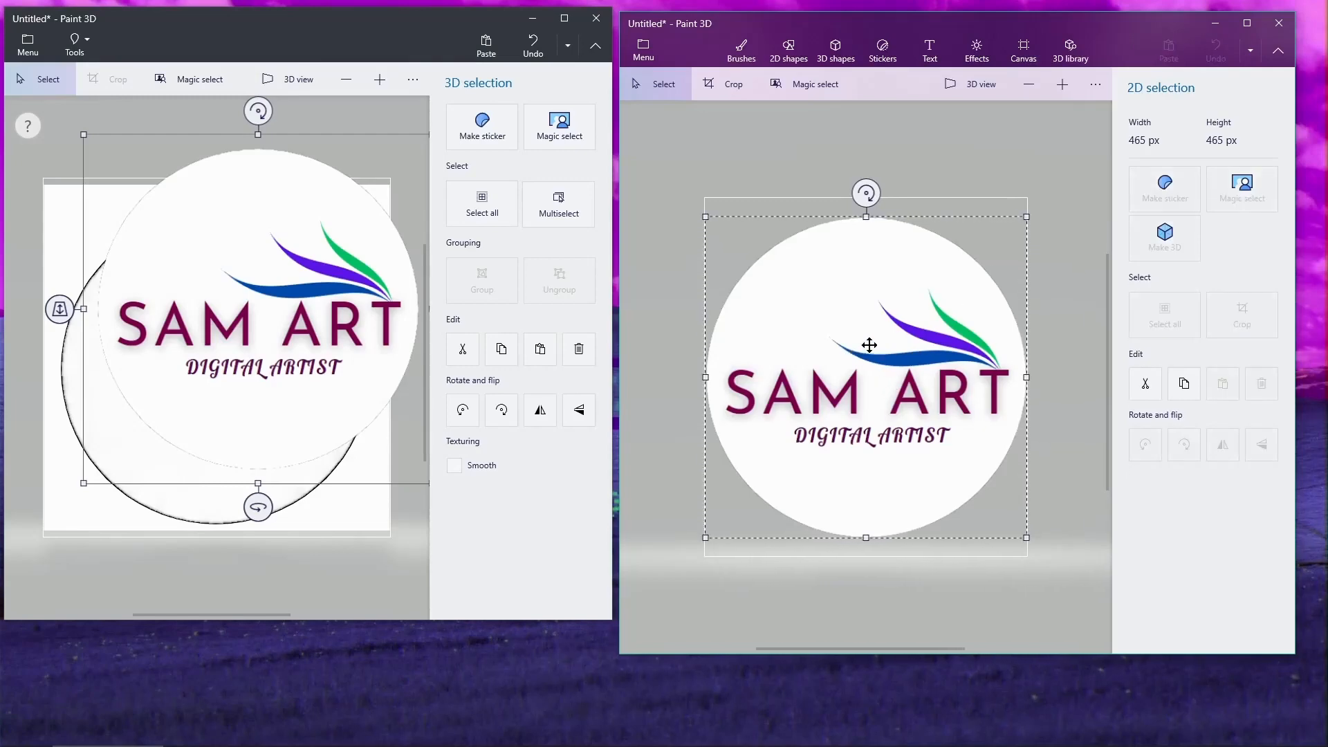
mouse_move(869, 347)
mouse_down()
mouse_move(819, 285)
mouse_move(971, 350)
mouse_move(855, 294)
mouse_move(861, 314)
mouse_move(841, 315)
mouse_move(872, 328)
mouse_up()
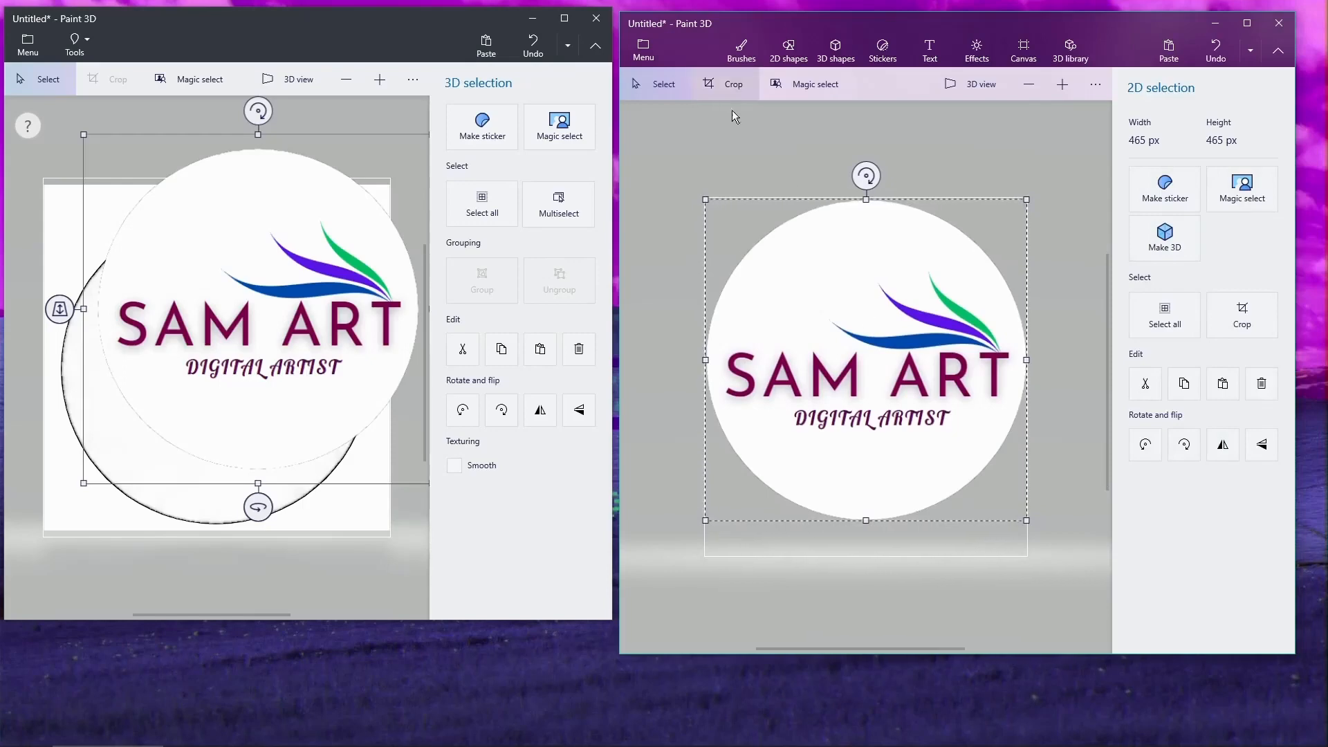
click(744, 151)
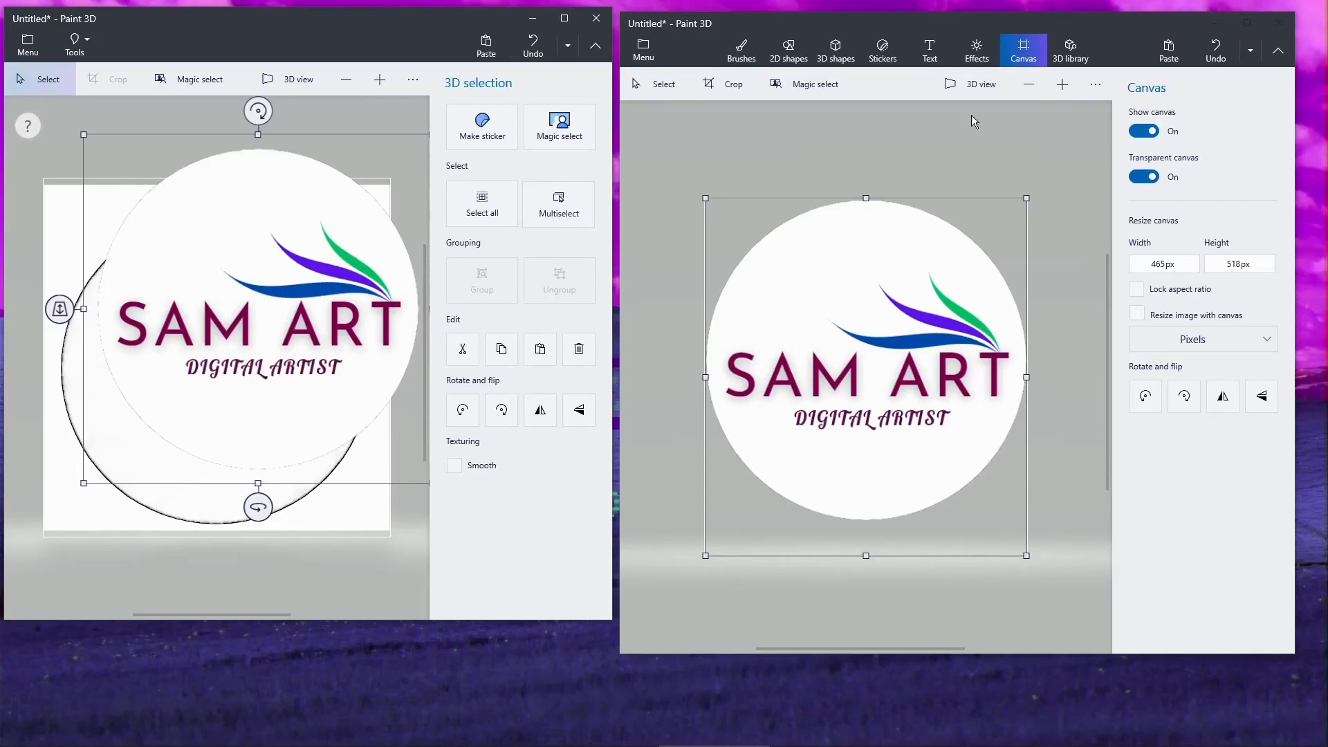
Save the transparent canvas as a 2D PNG image named "circular logo" in the logo folder
click(645, 52)
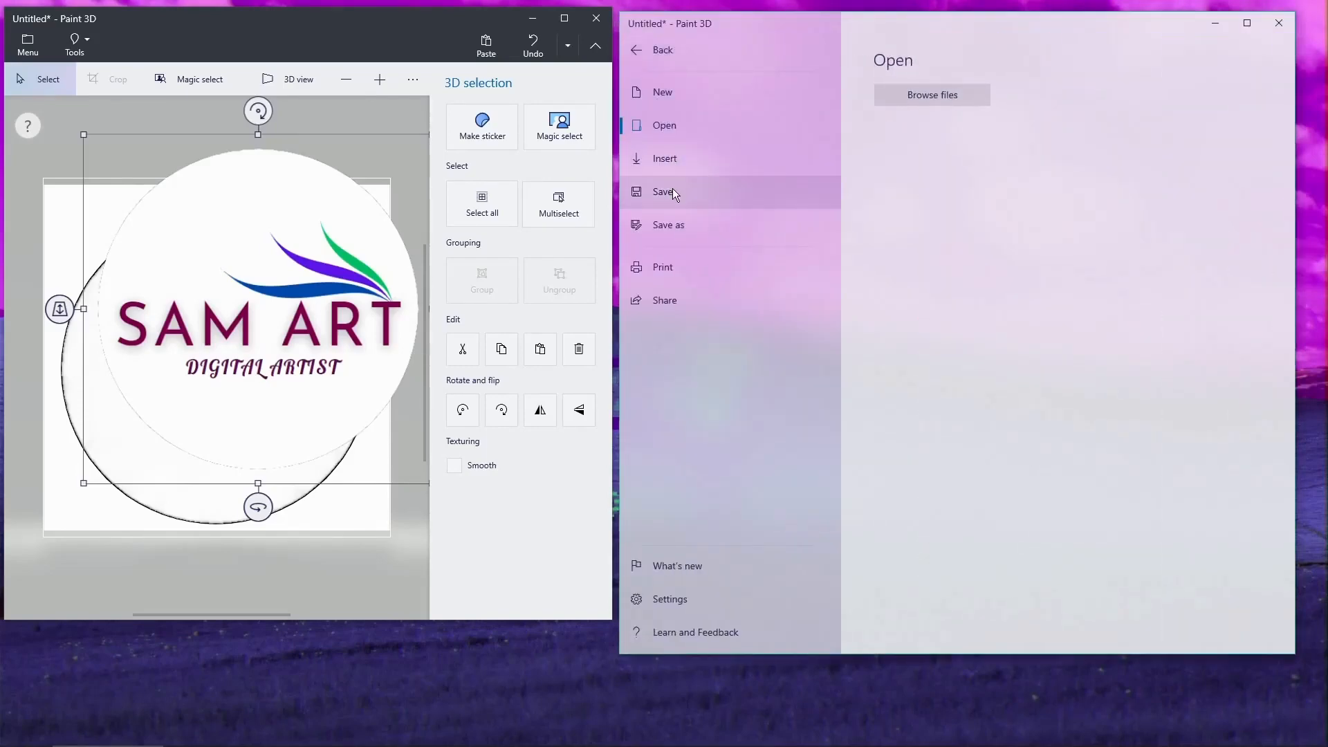
click(678, 216)
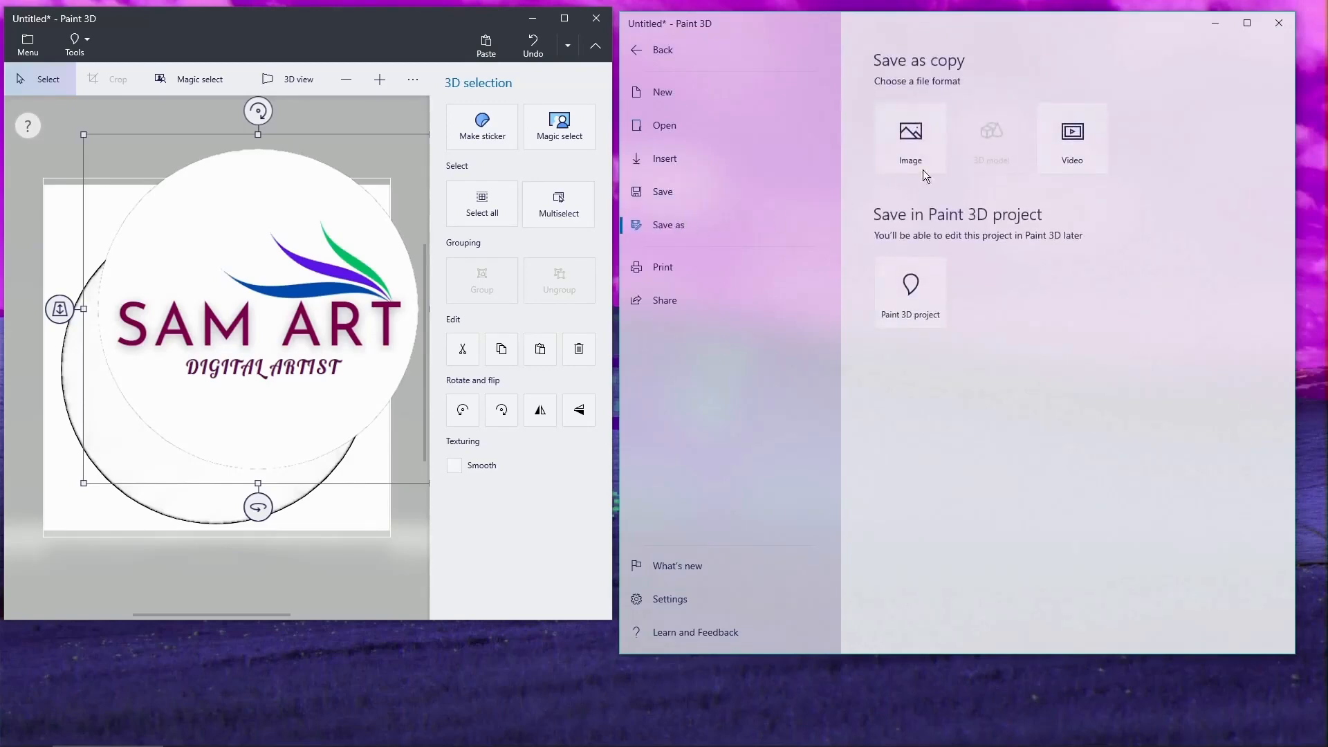
click(928, 144)
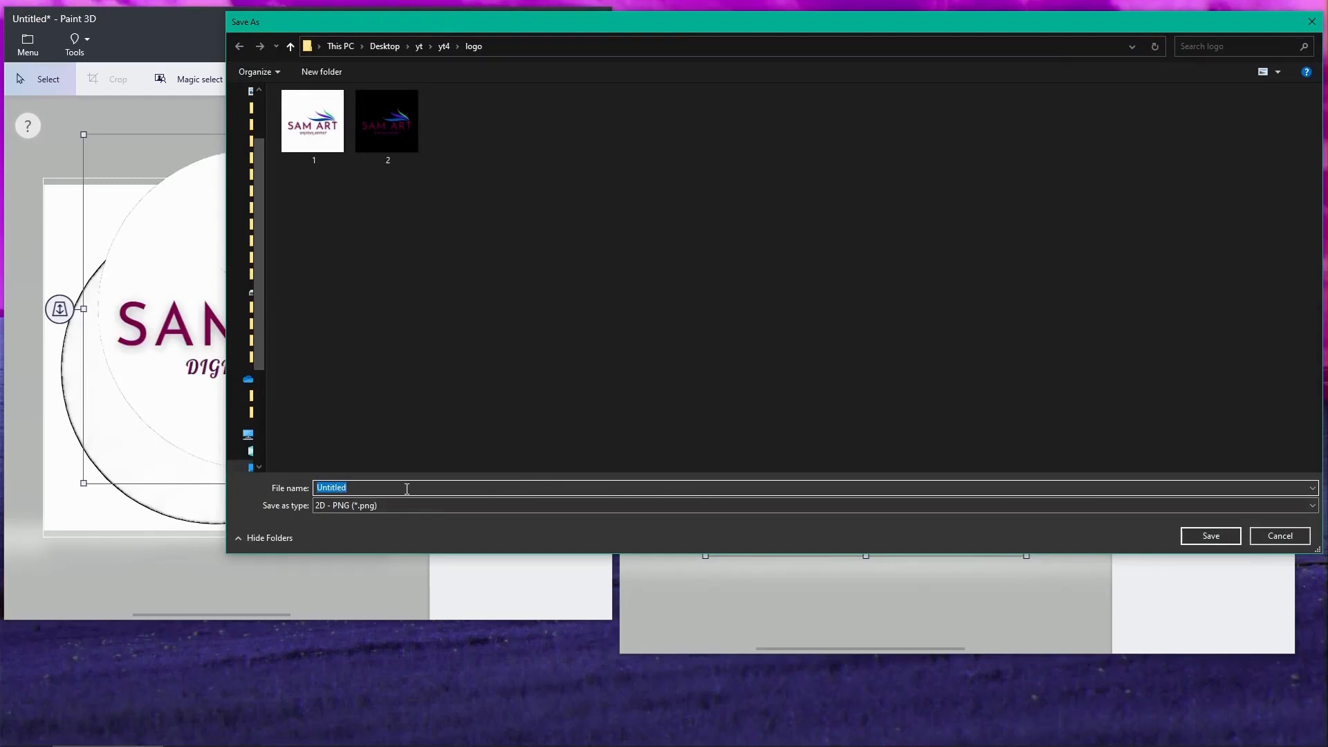
text(circular logo)
click(1211, 537)
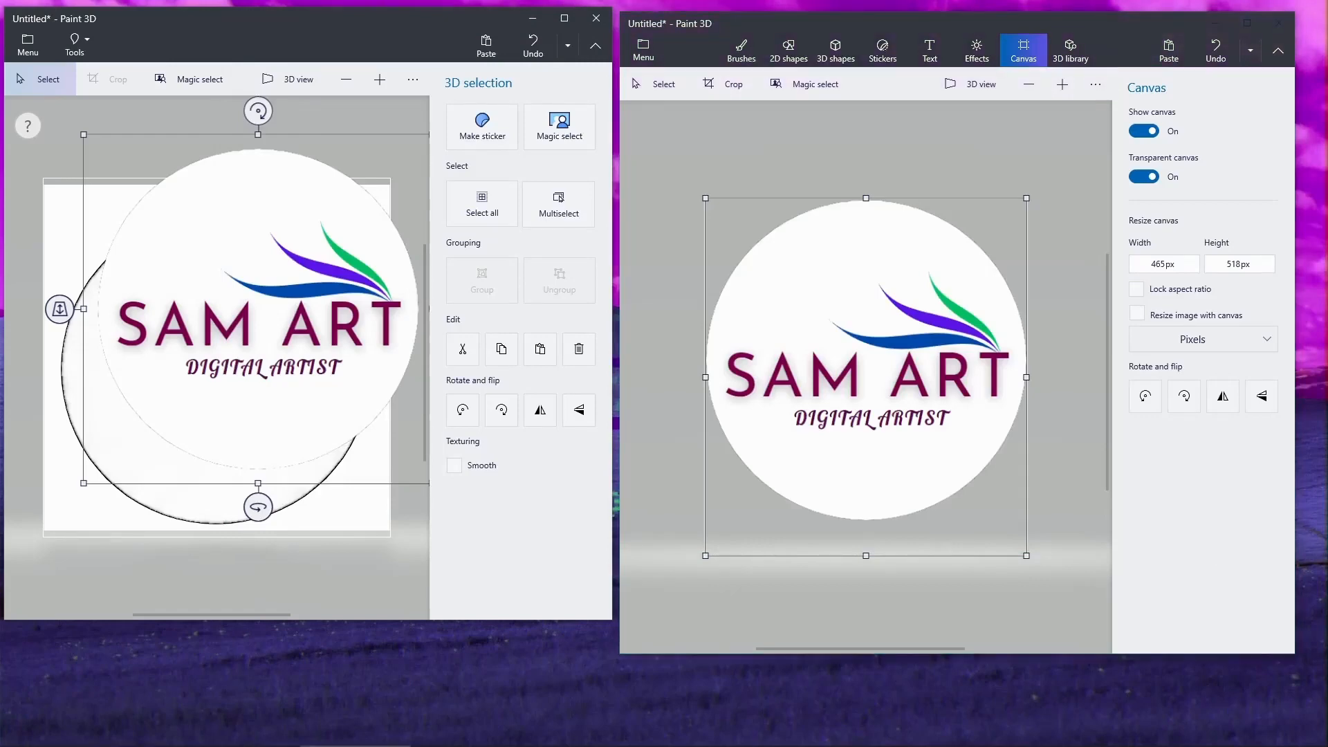
Switch to the logo folder in File Explorer, enlarge its window and compare the previews of "circular logo" and image "1"
mouse_move(1327, 141)
mouse_down()
mouse_move(1003, 141)
mouse_move(894, 101)
mouse_up()
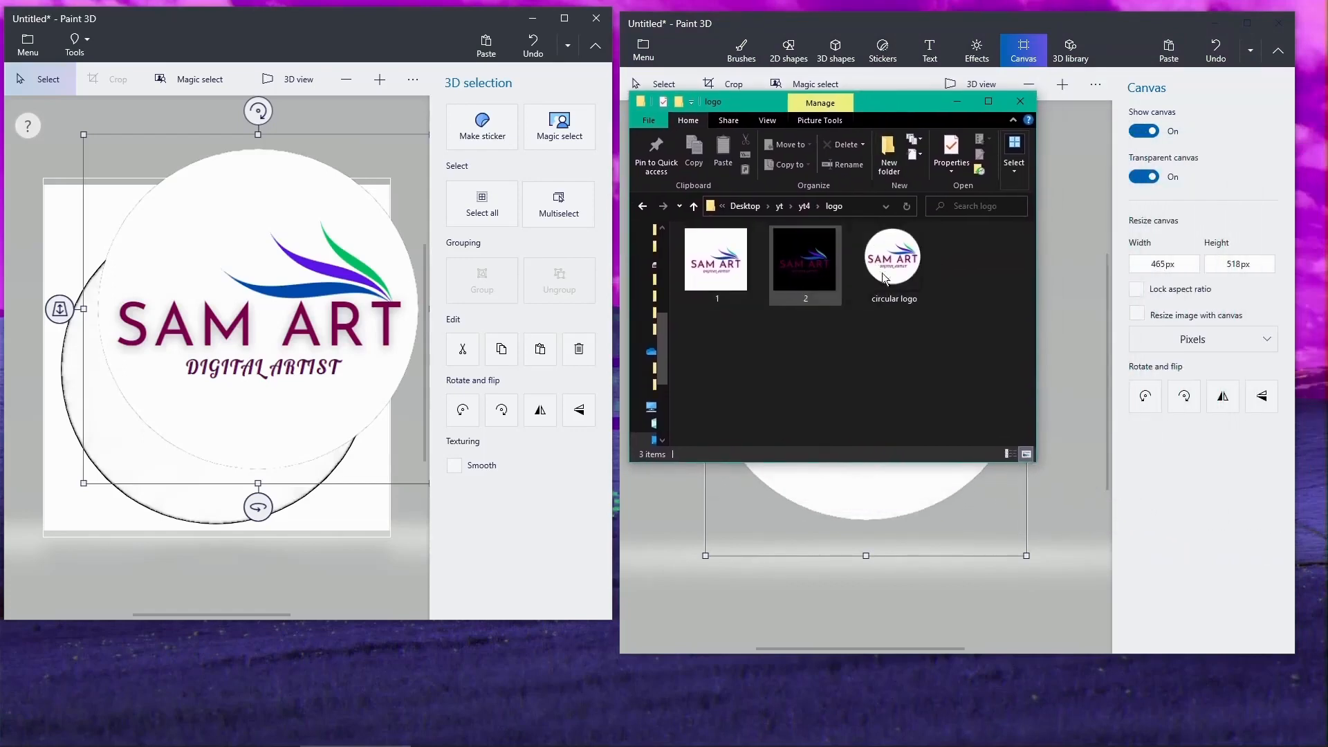
drag(1042, 465, 1184, 652)
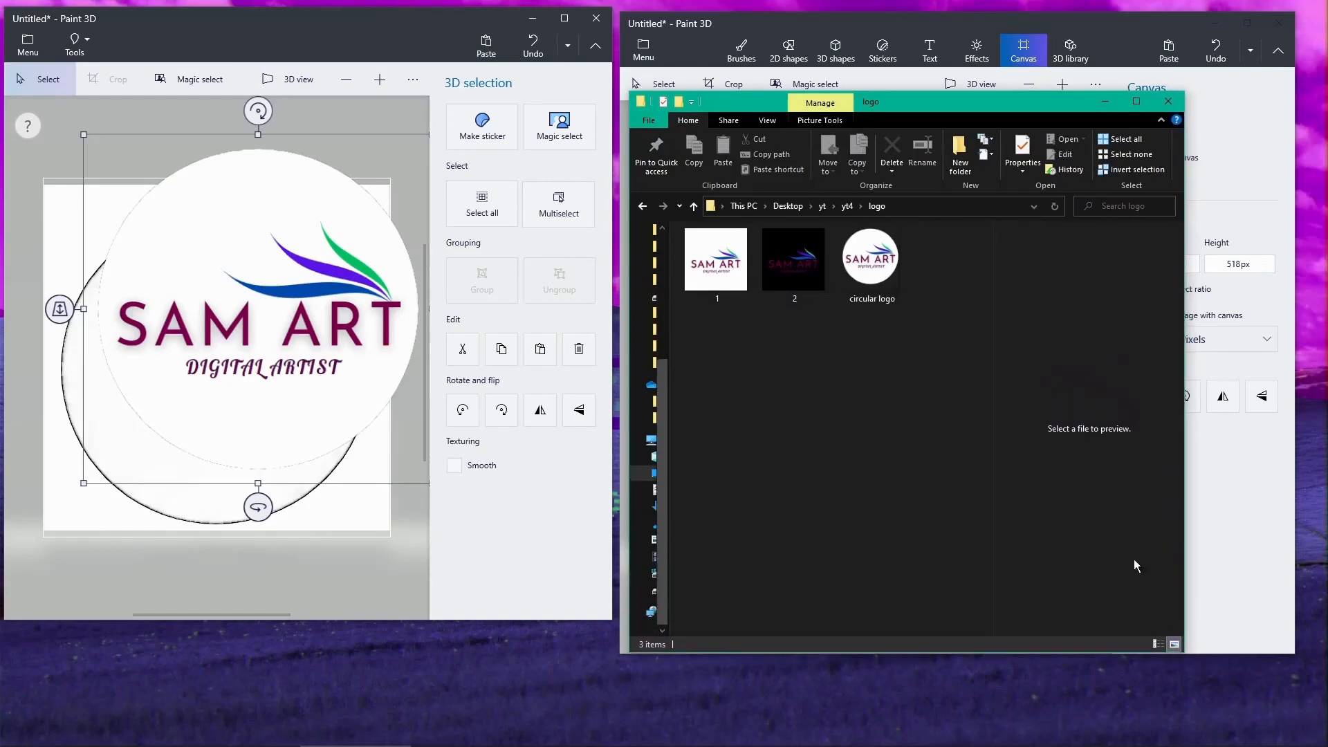
click(880, 260)
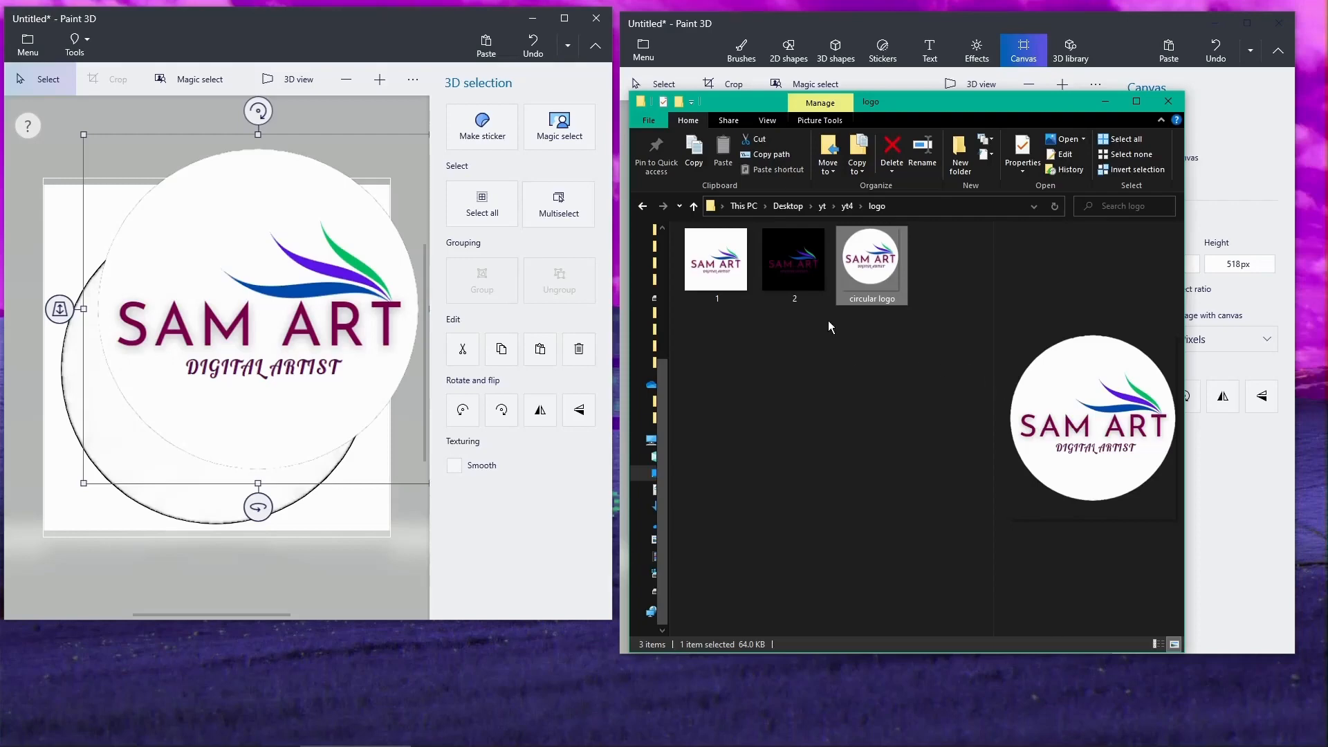
click(739, 282)
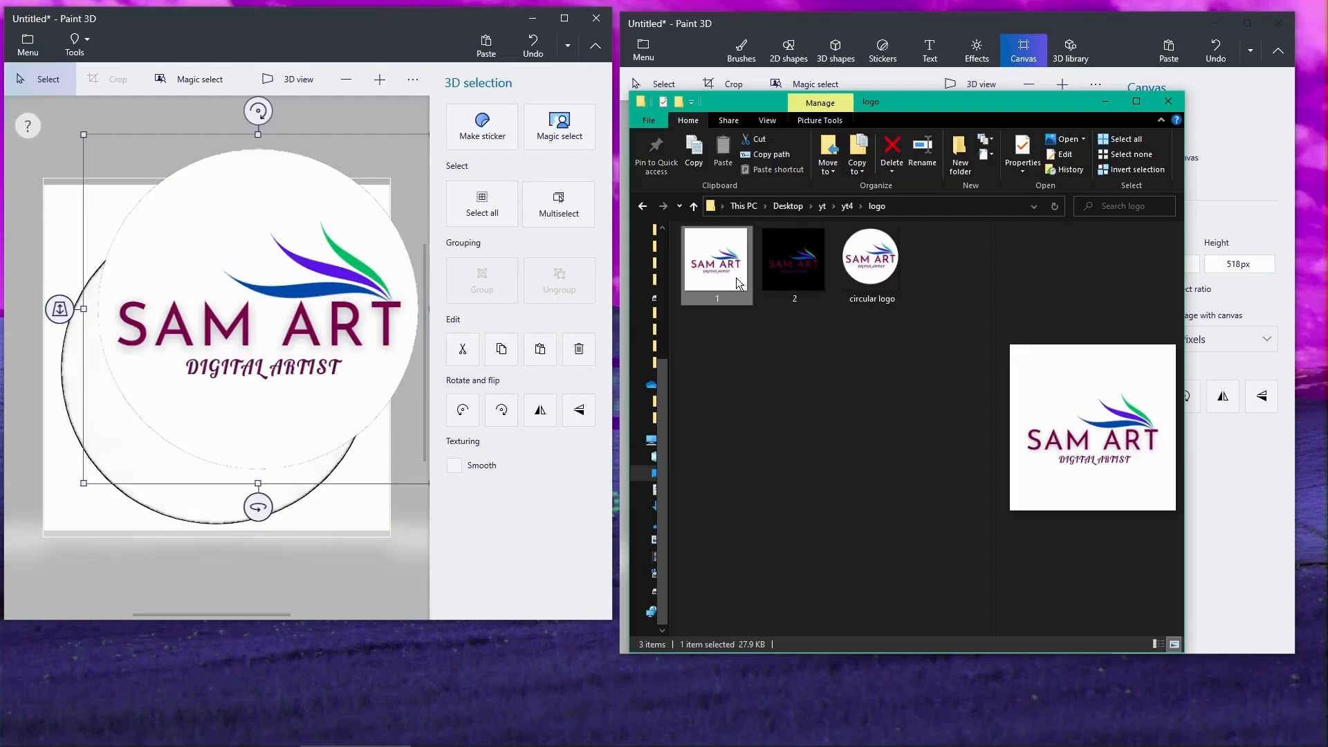
click(876, 298)
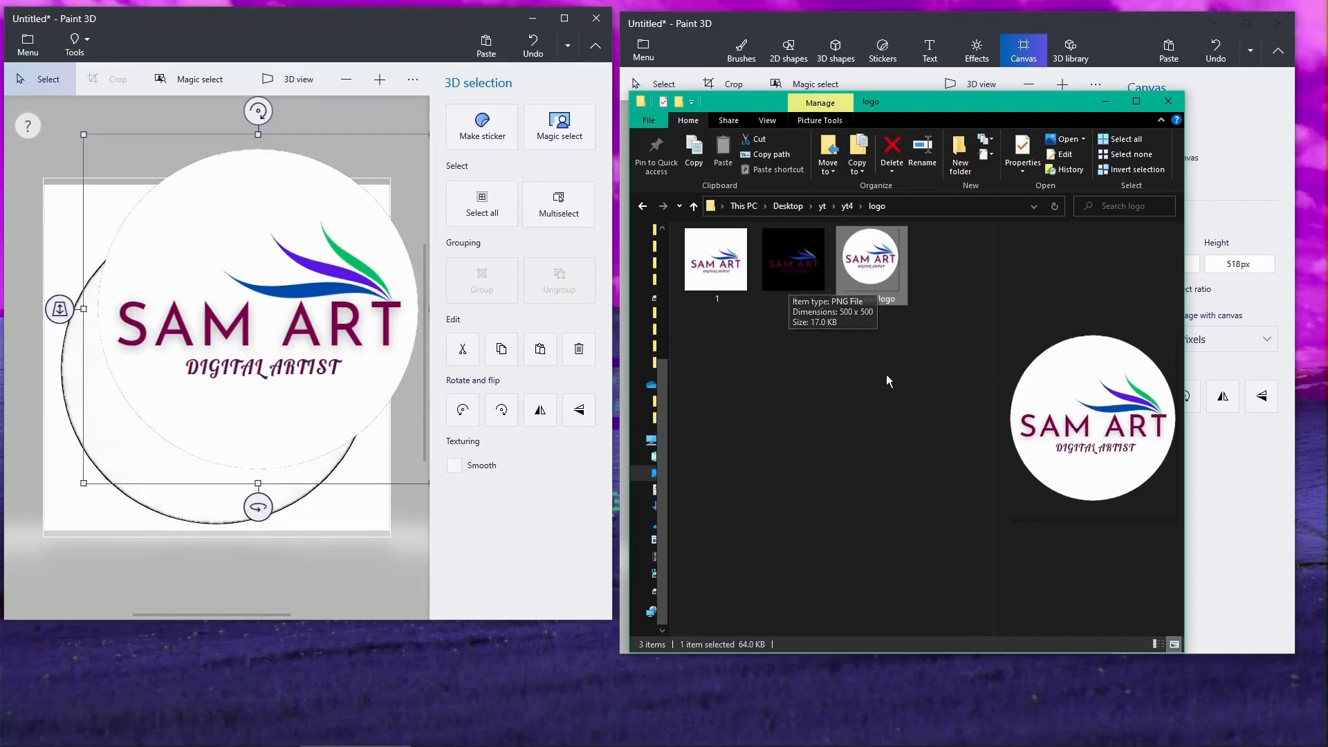
click(921, 340)
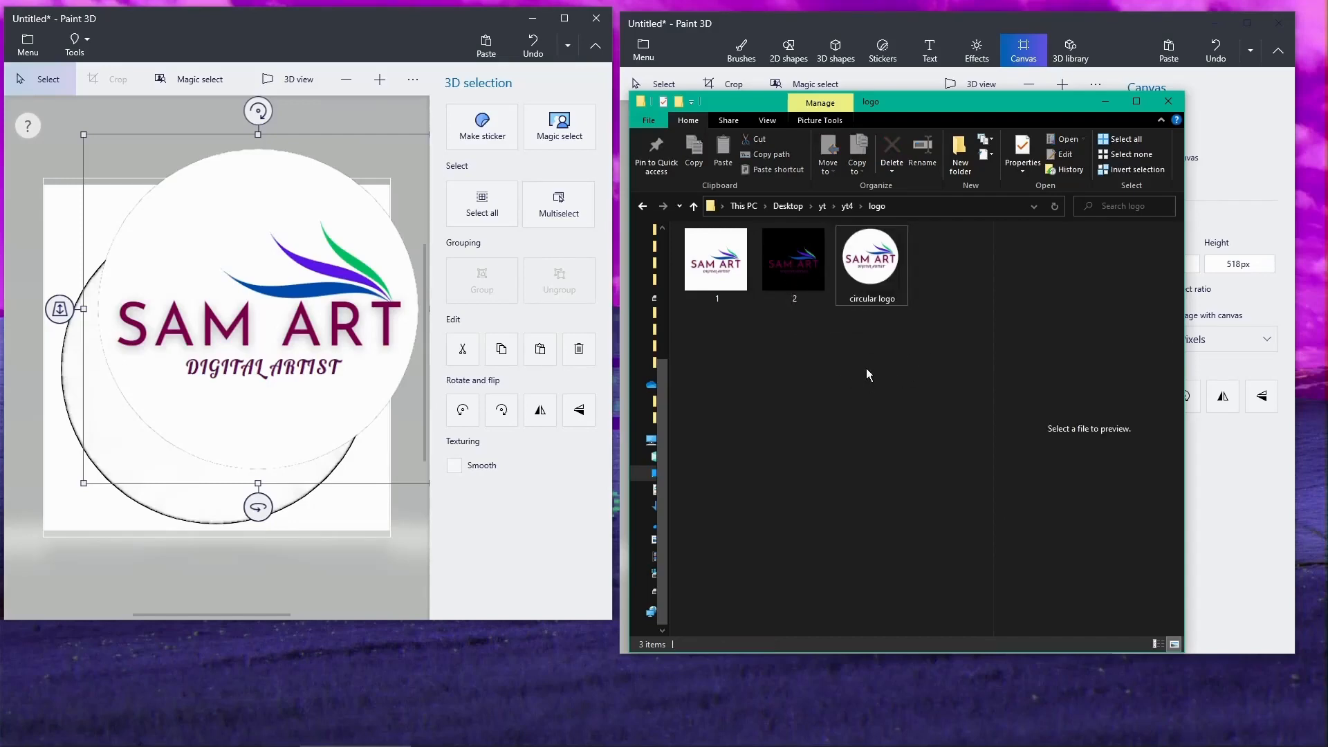